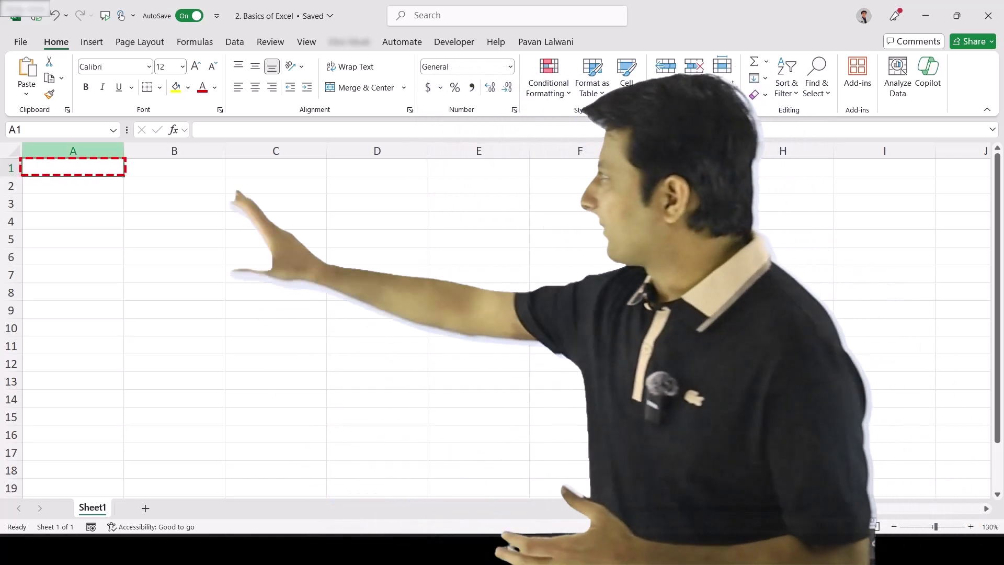
# - Enter Monday in A1 and autofill Monday through Sunday down to A7
pyautogui.write('Monday')
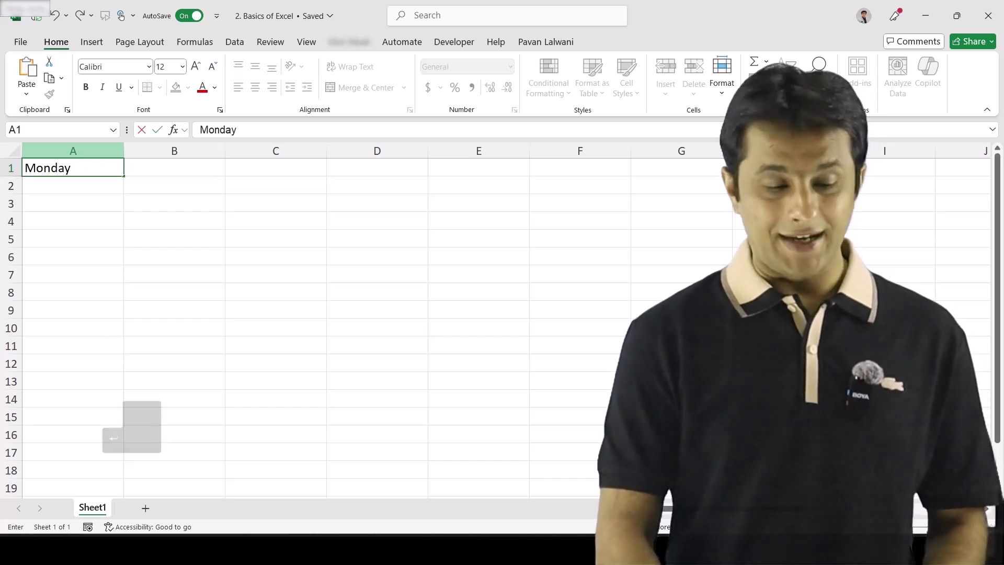
pyautogui.press('Return')
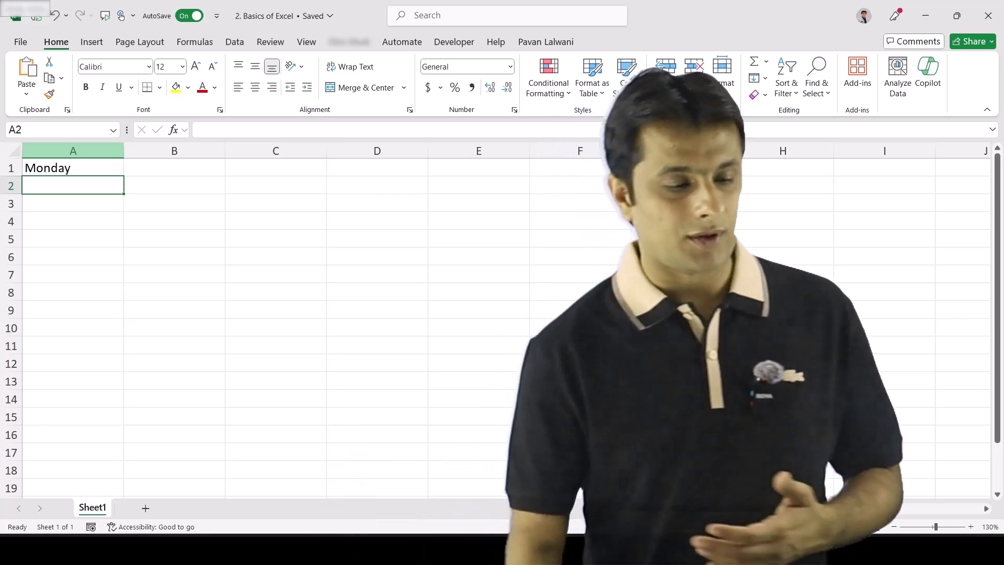
pyautogui.click(73, 168)
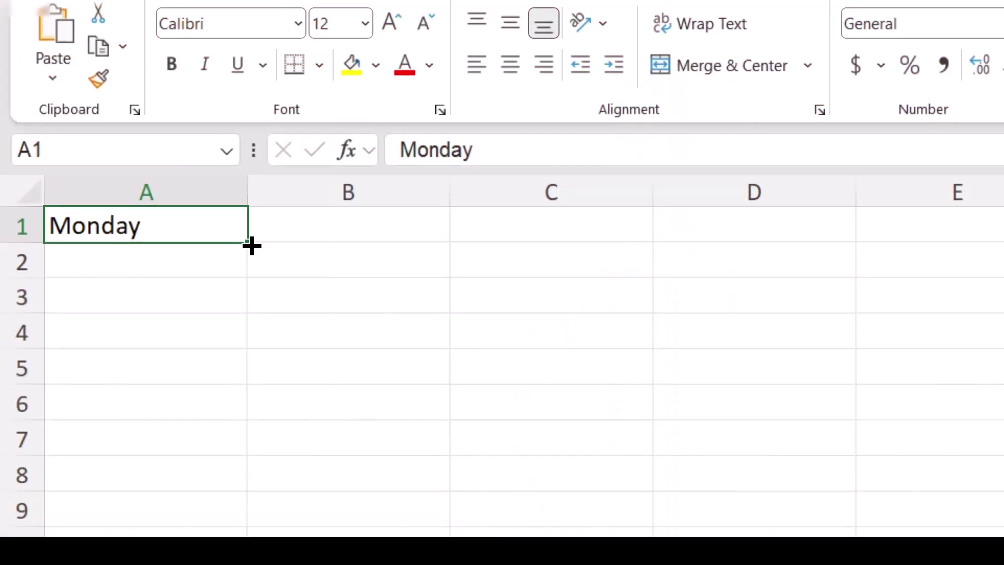
pyautogui.moveTo(251, 244); pyautogui.dragTo(233, 439)
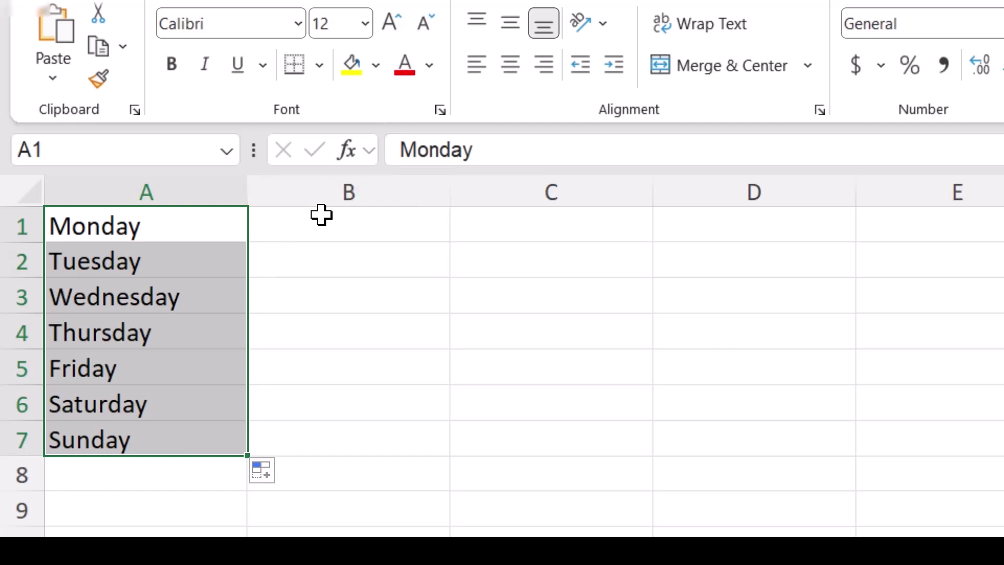
# - Enter Mon in cell B1
pyautogui.click(329, 231)
pyautogui.write('Mon')
pyautogui.press('Return')
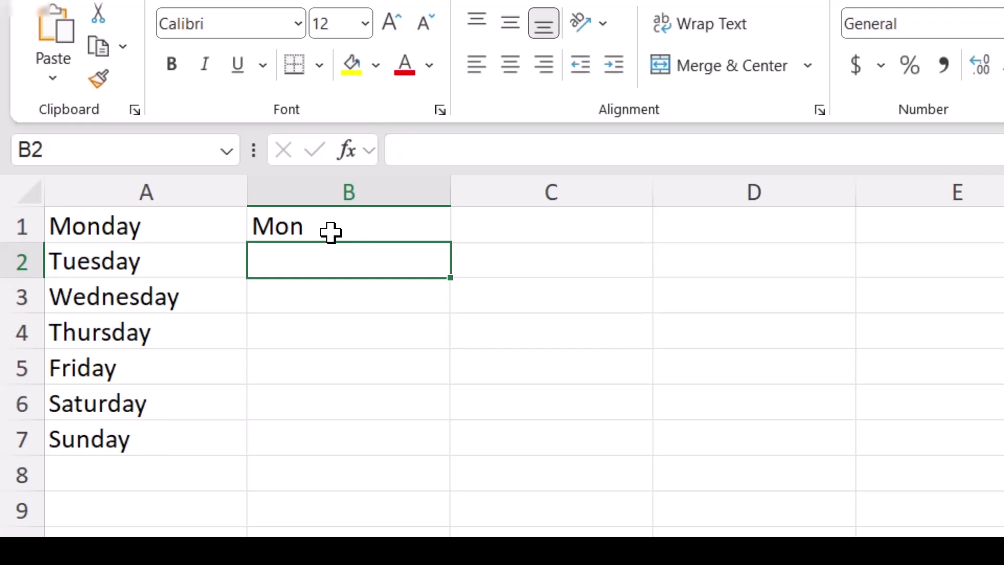
# - Autofill Mon–Sun down B1:B7 and January–December down C1:C12
pyautogui.click(331, 232)
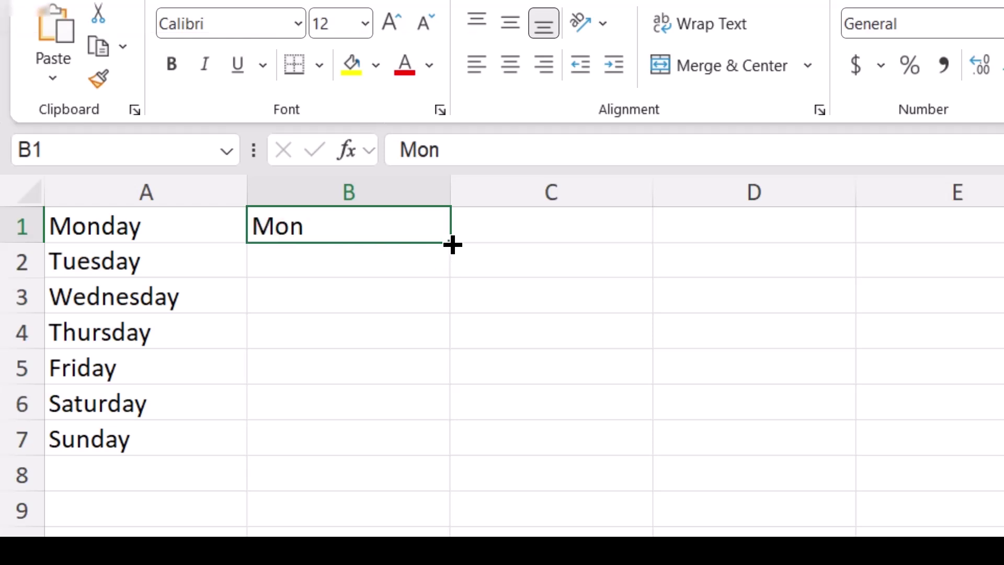
pyautogui.moveTo(452, 244); pyautogui.dragTo(442, 439)
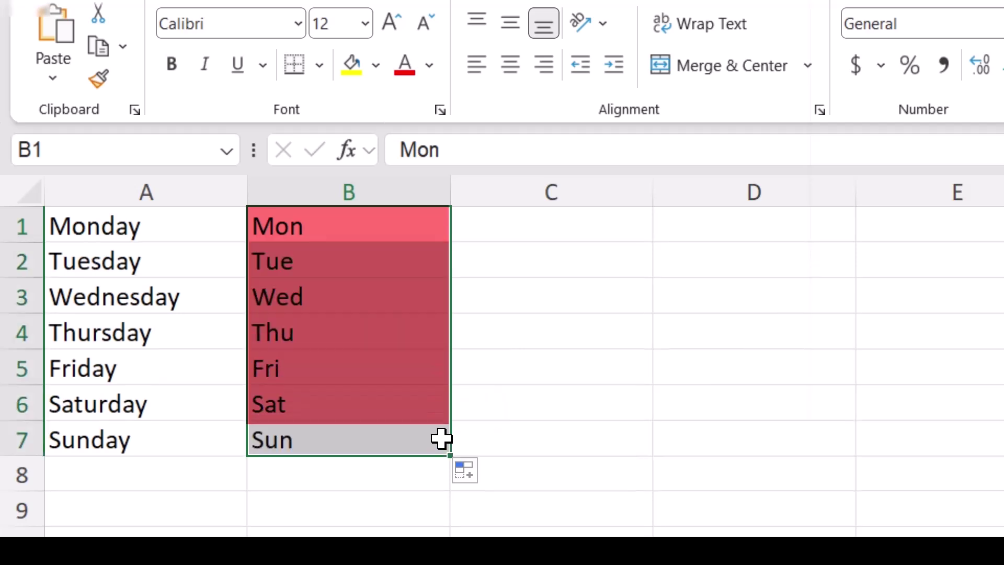
pyautogui.click(528, 214)
pyautogui.write('J')
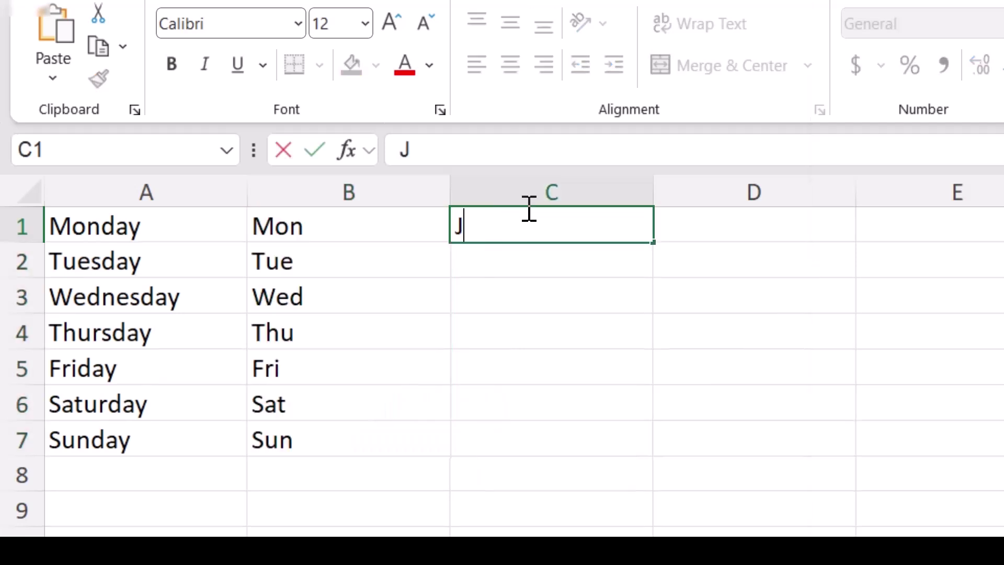
pyautogui.write('anuary')
pyautogui.press('Return')
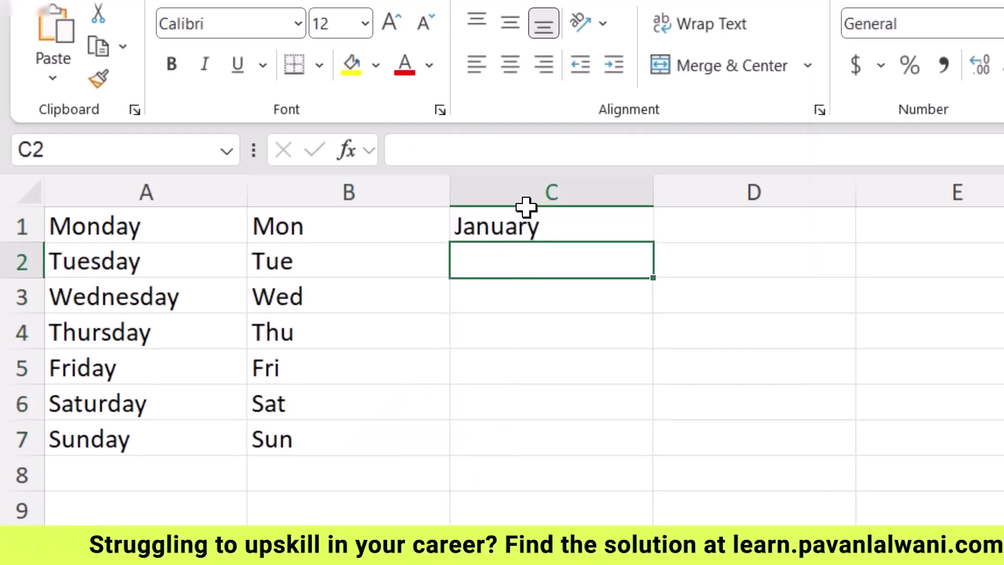
pyautogui.click(526, 209)
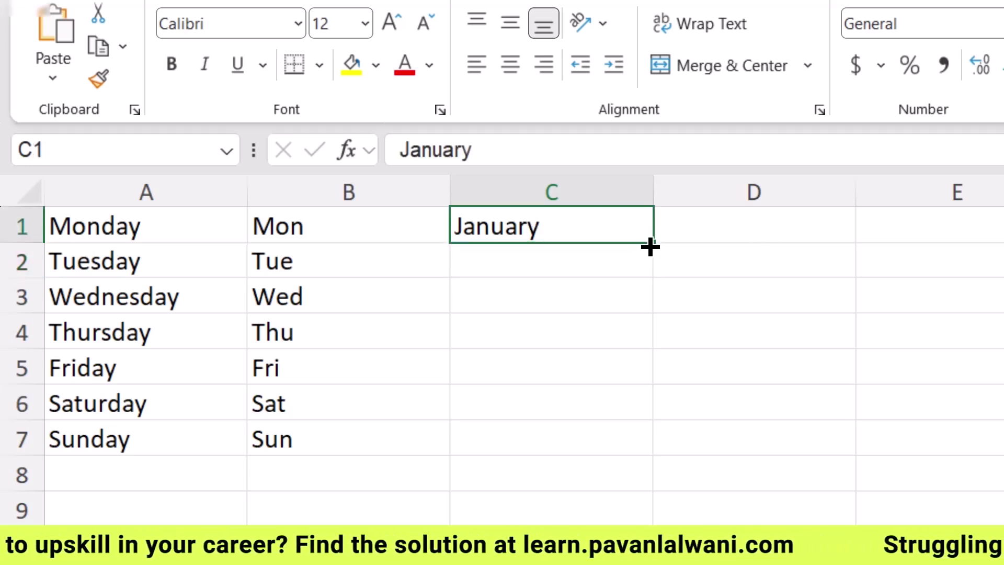
pyautogui.moveTo(658, 246); pyautogui.dragTo(652, 533)
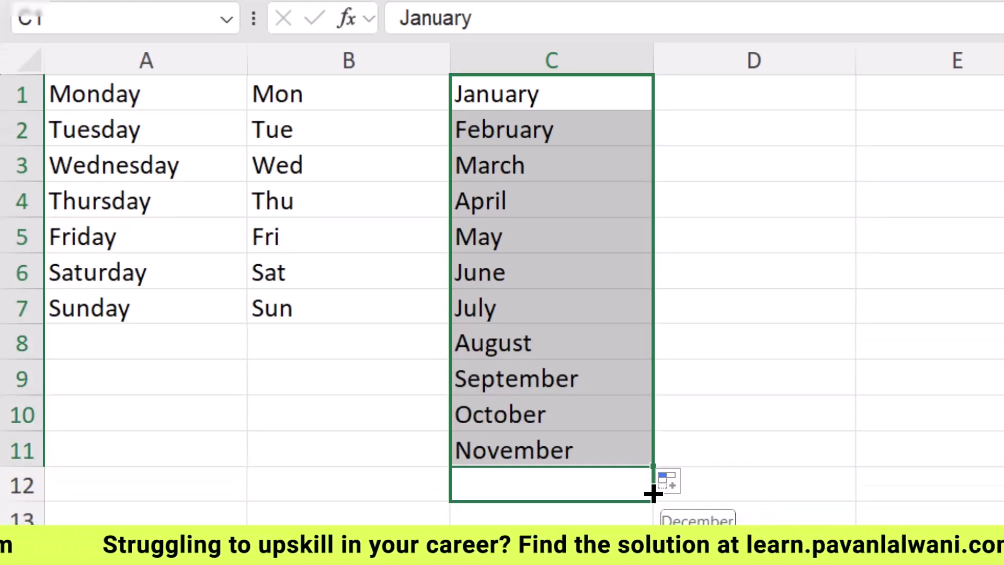
pyautogui.moveTo(653, 493); pyautogui.dragTo(653, 493)
pyautogui.click(589, 231)
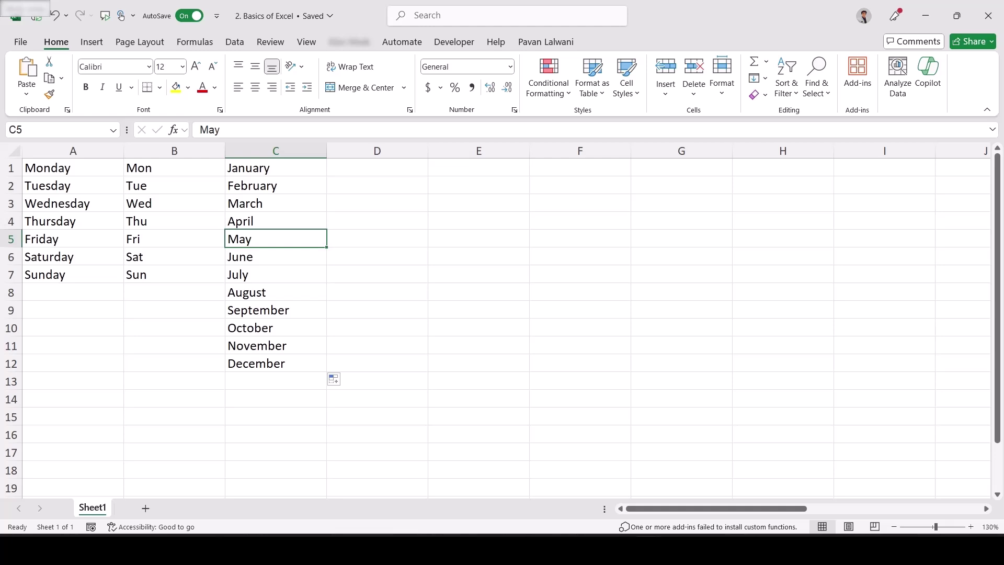
# - Clear the day and month series from A1:C12
pyautogui.moveTo(73, 150); pyautogui.dragTo(275, 150)
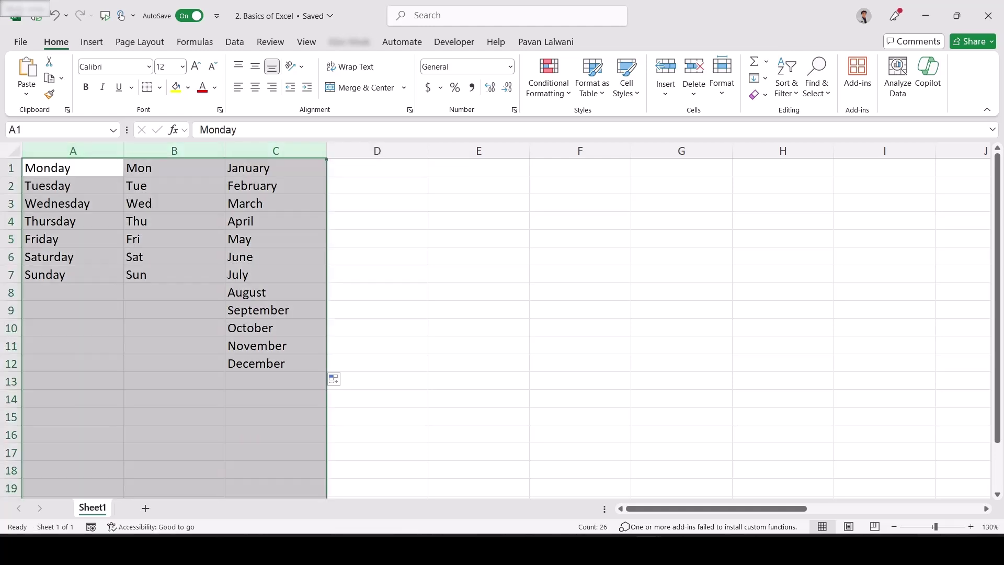
pyautogui.moveTo(776, 508)
pyautogui.mouseDown()
pyautogui.moveTo(839, 508)
pyautogui.moveTo(776, 508)
pyautogui.mouseUp()
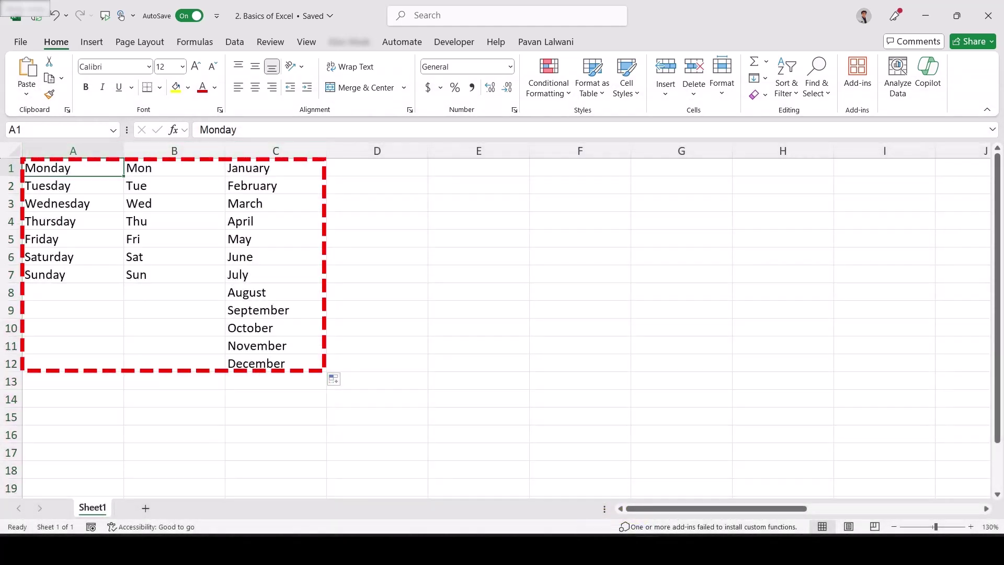
pyautogui.moveTo(73, 167); pyautogui.dragTo(275, 363)
pyautogui.press('Delete')
pyautogui.click(73, 167)
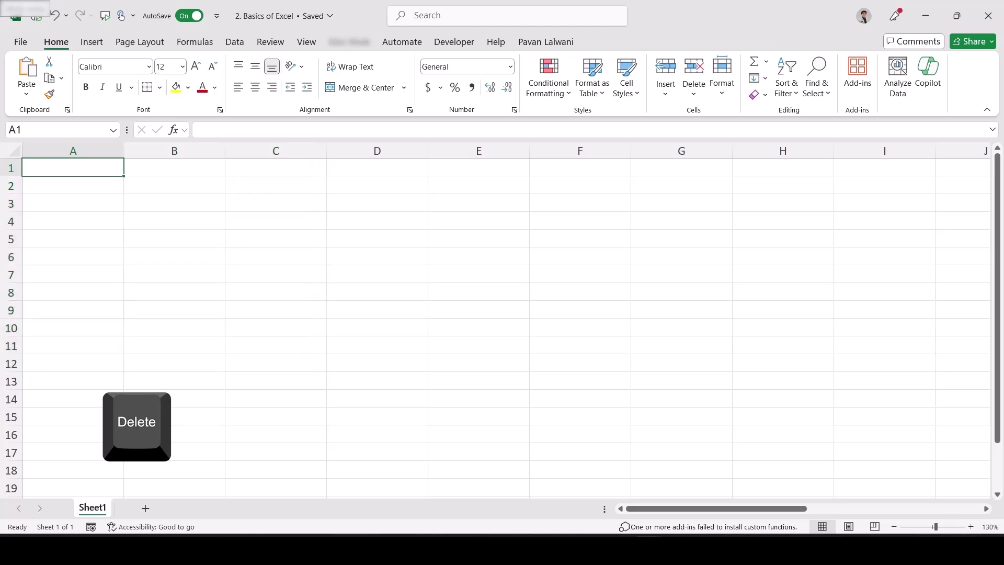
pyautogui.scroll(1, 502, 319)
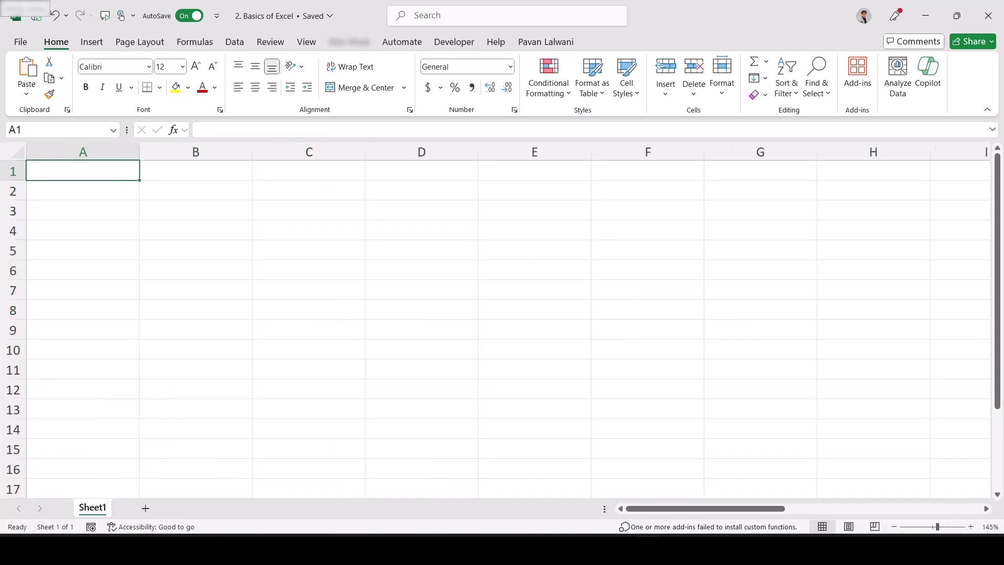
# - Enter India in A1 and autofill the country list down to A12
pyautogui.write('India')
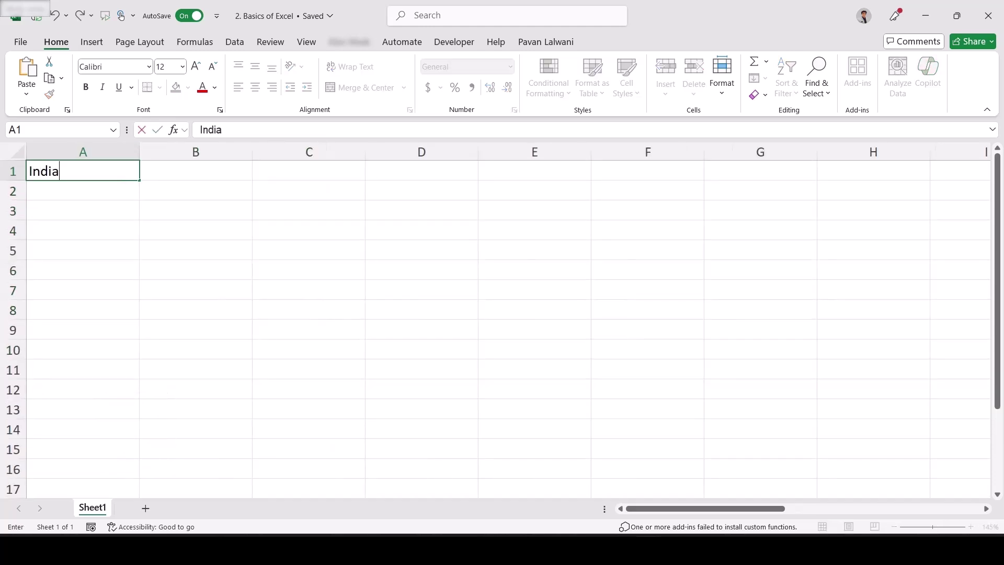
pyautogui.press('Return')
pyautogui.click(82, 170)
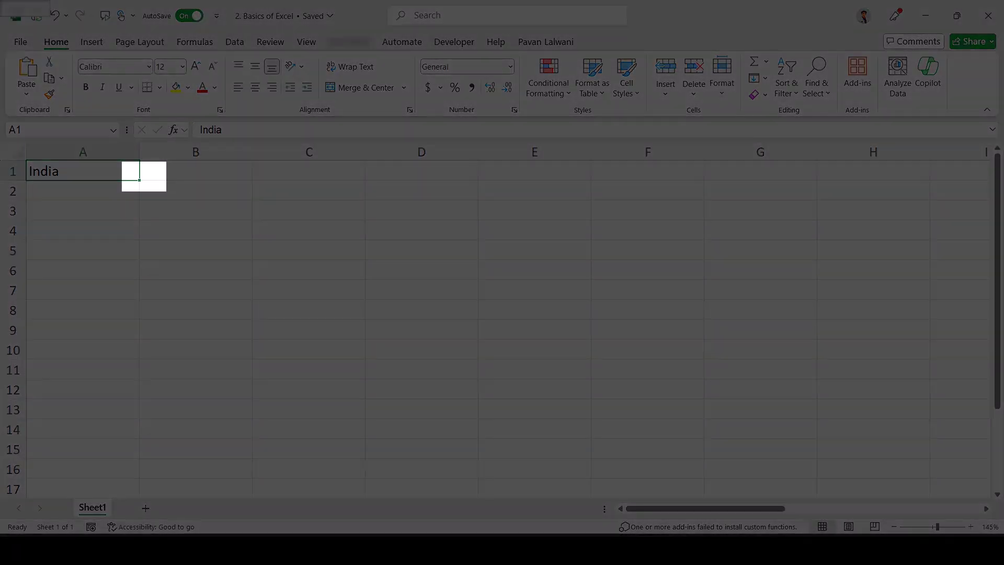
pyautogui.moveTo(139, 180); pyautogui.dragTo(137, 390)
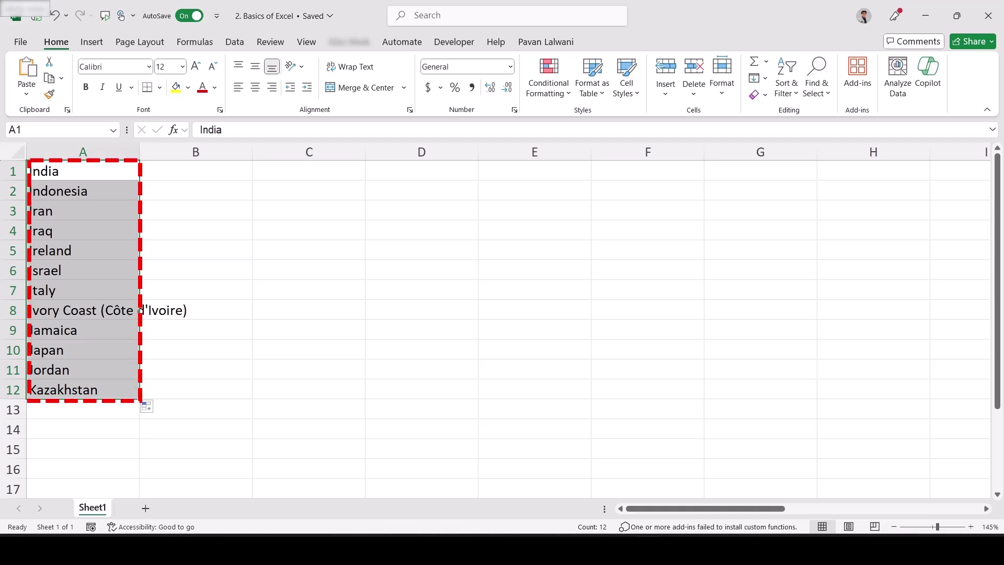
pyautogui.click(195, 170)
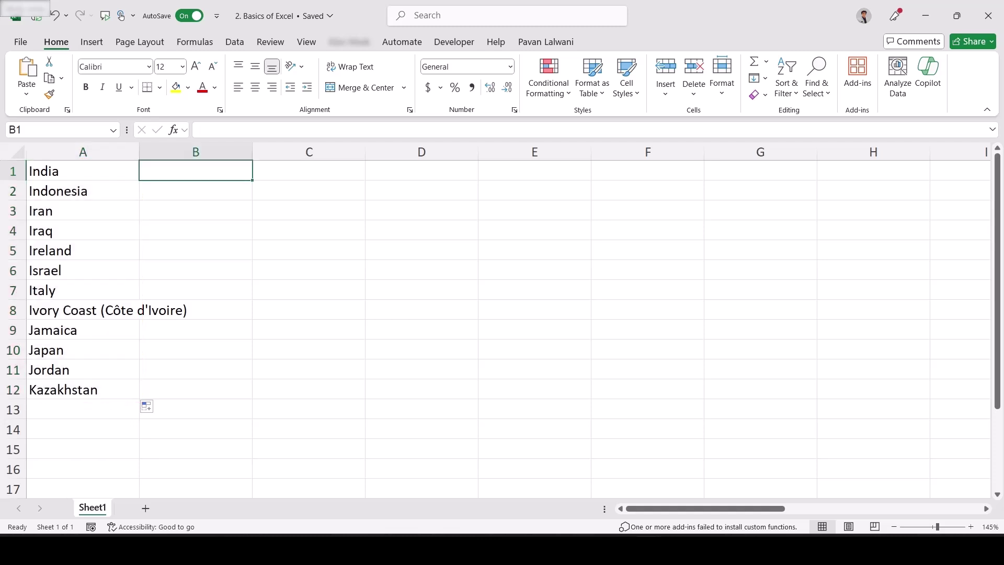
# - Enter Pune in B1 and autofill the city list down to B11
pyautogui.write('Pune')
pyautogui.hotkey('ctrl', 'Return')
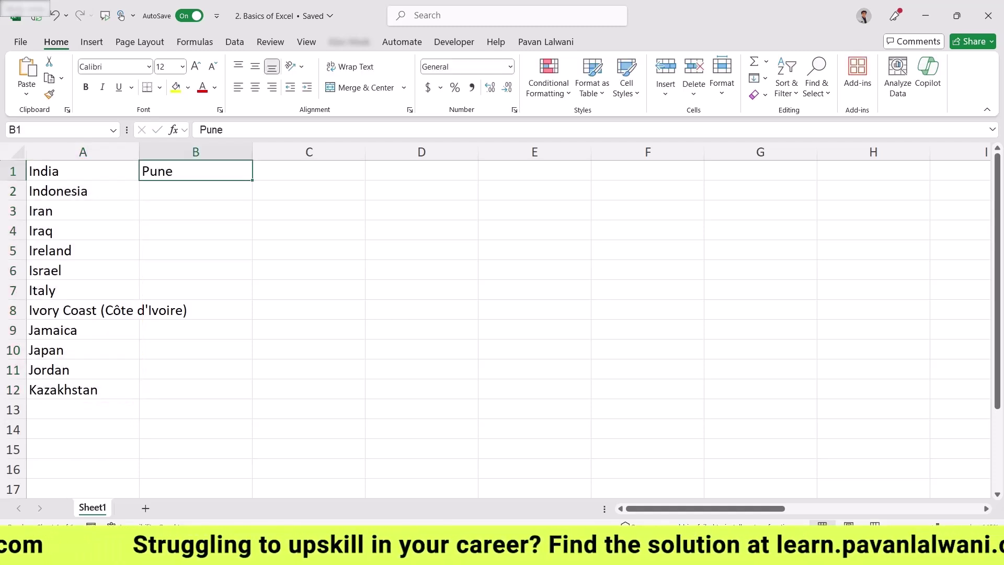
pyautogui.moveTo(252, 180); pyautogui.dragTo(256, 374)
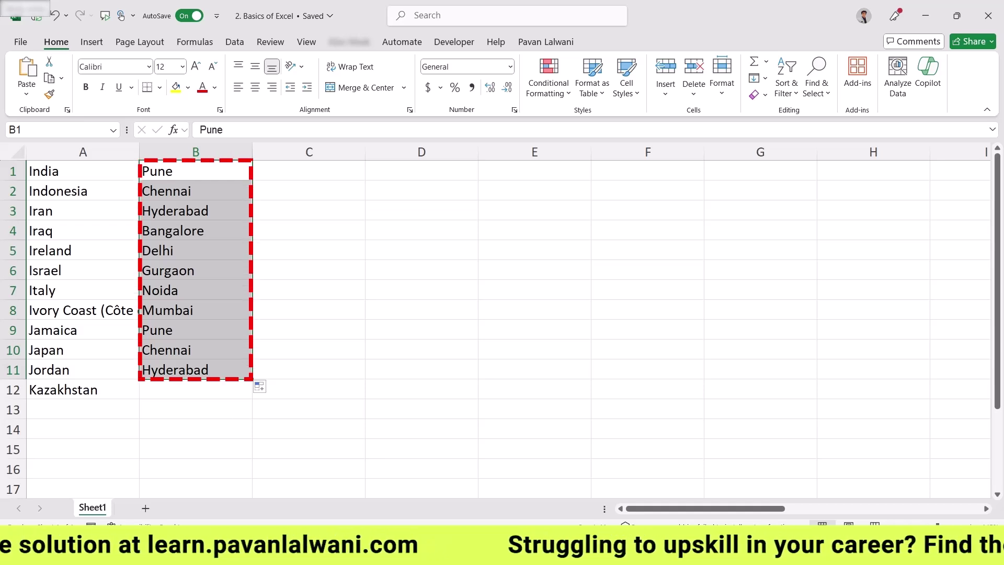
# - Enter a first name in C1 and autofill the custom name list down to C13
pyautogui.click(309, 170)
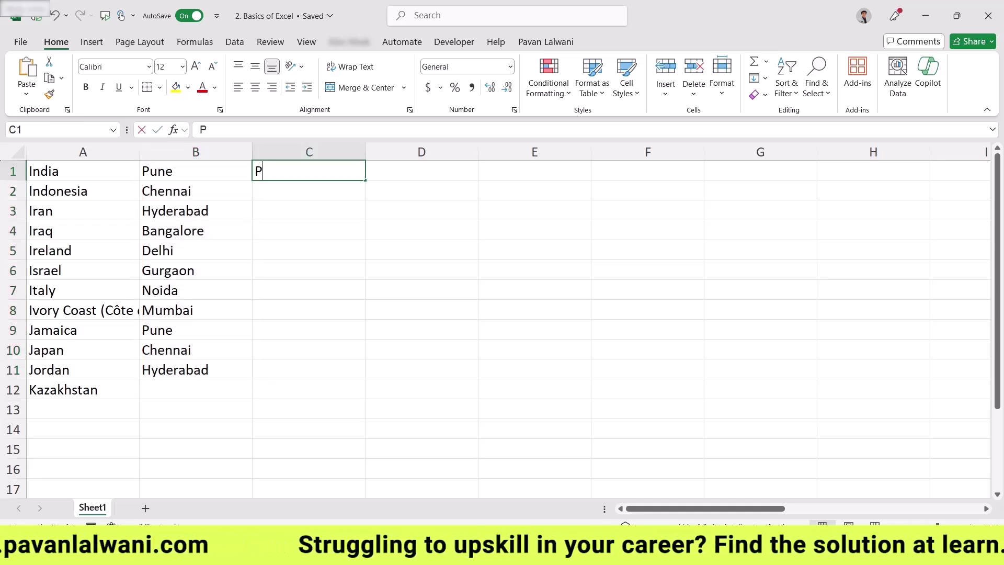
pyautogui.write('Pavan')
pyautogui.hotkey('ctrl', 'Return')
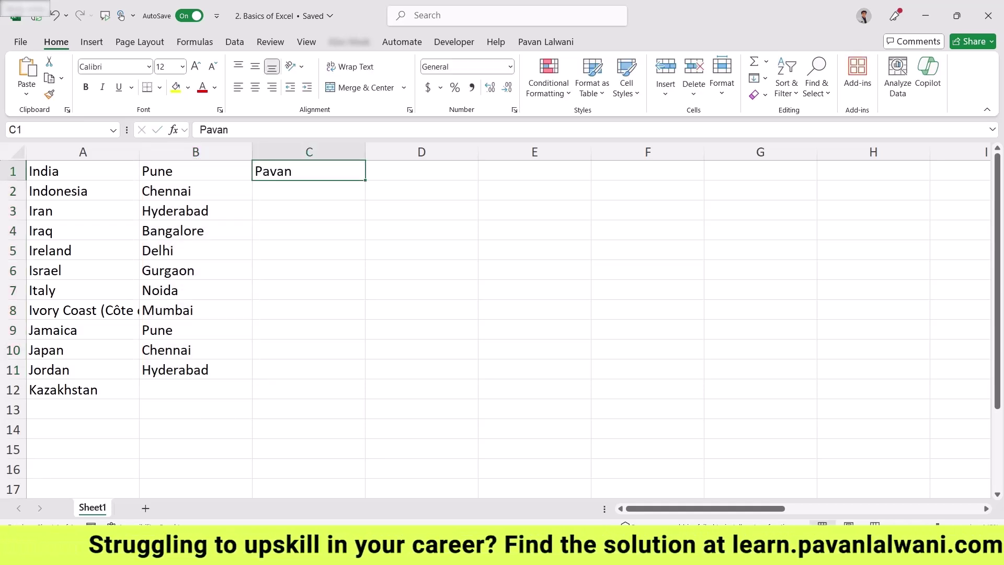
pyautogui.moveTo(365, 179); pyautogui.dragTo(365, 417)
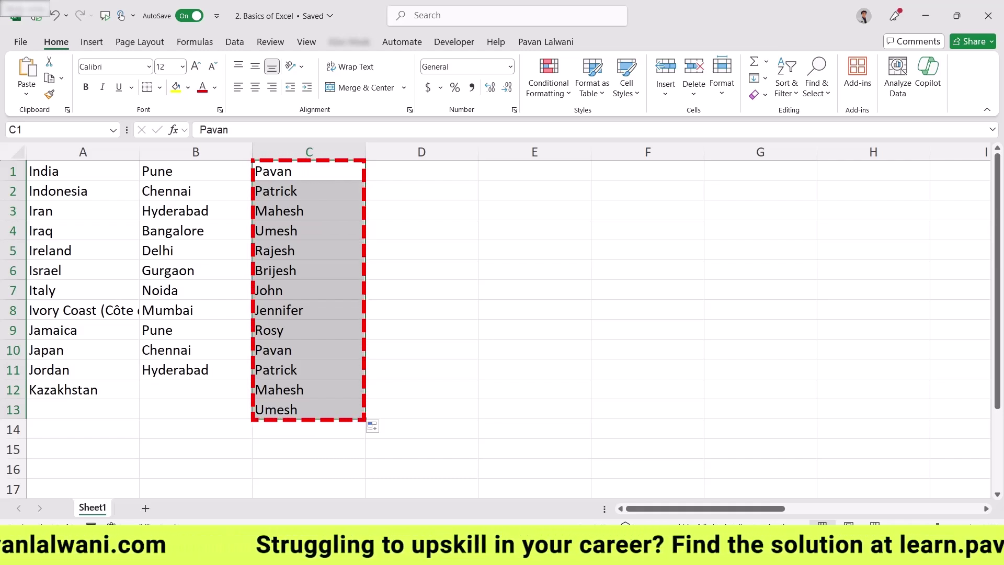
pyautogui.press('Escape')
pyautogui.click(421, 170)
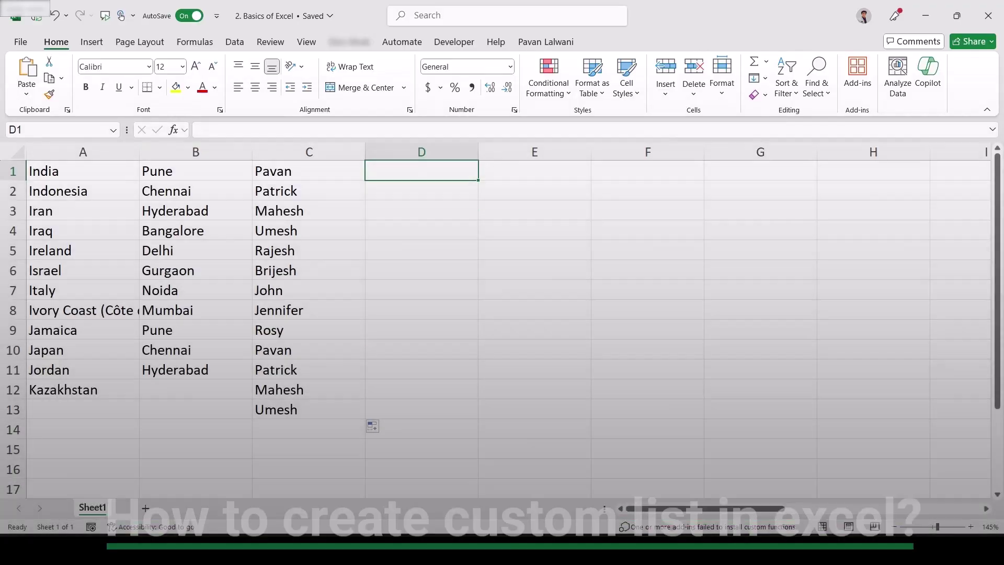
# - Delete the country, city and name lists in A1:C13 and return to A1
pyautogui.moveTo(83, 171); pyautogui.dragTo(314, 410)
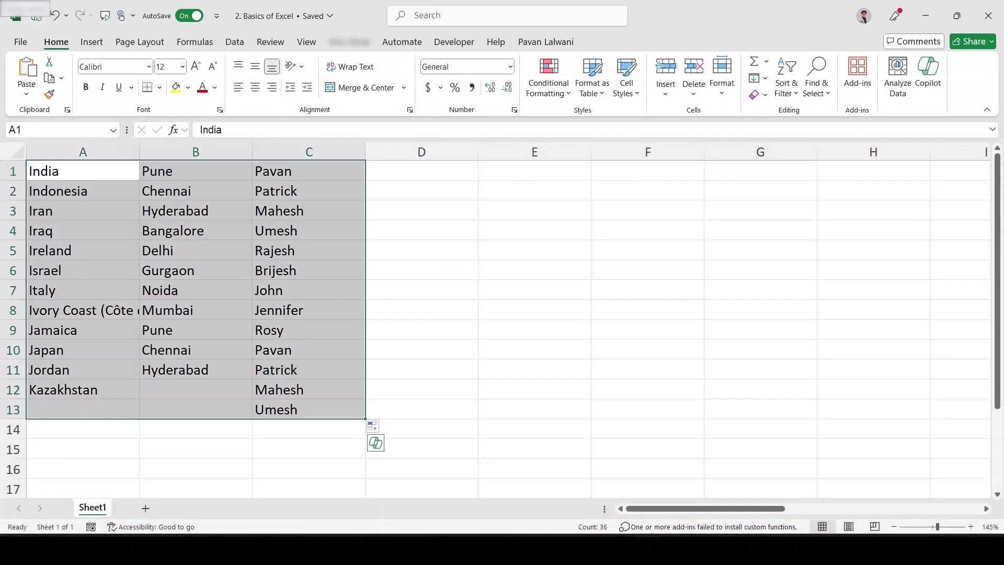
pyautogui.press('Delete')
pyautogui.click(83, 191)
pyautogui.click(83, 171)
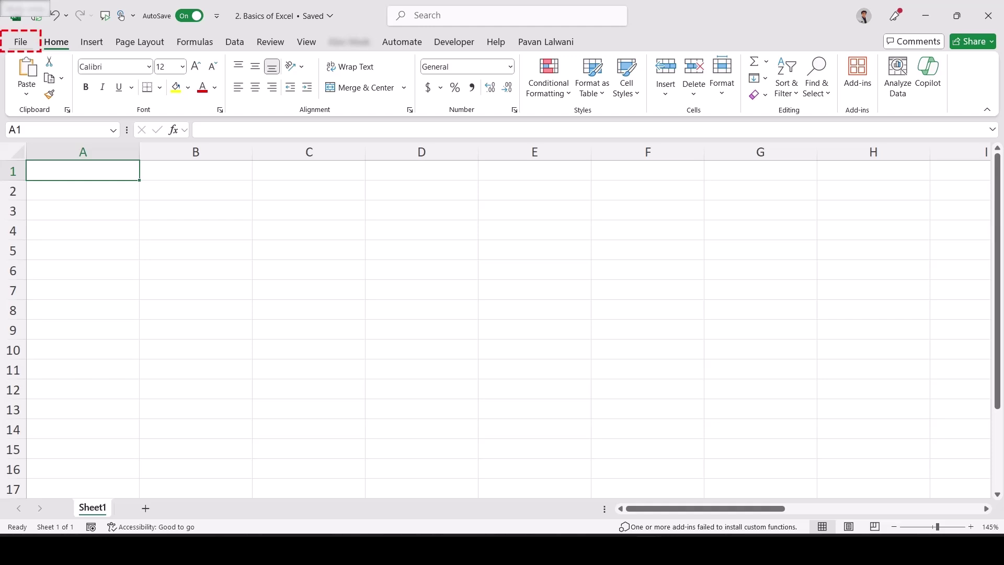
# - Open Edit Custom Lists from Excel Options' Advanced General section and move the dialog left
pyautogui.click(20, 41)
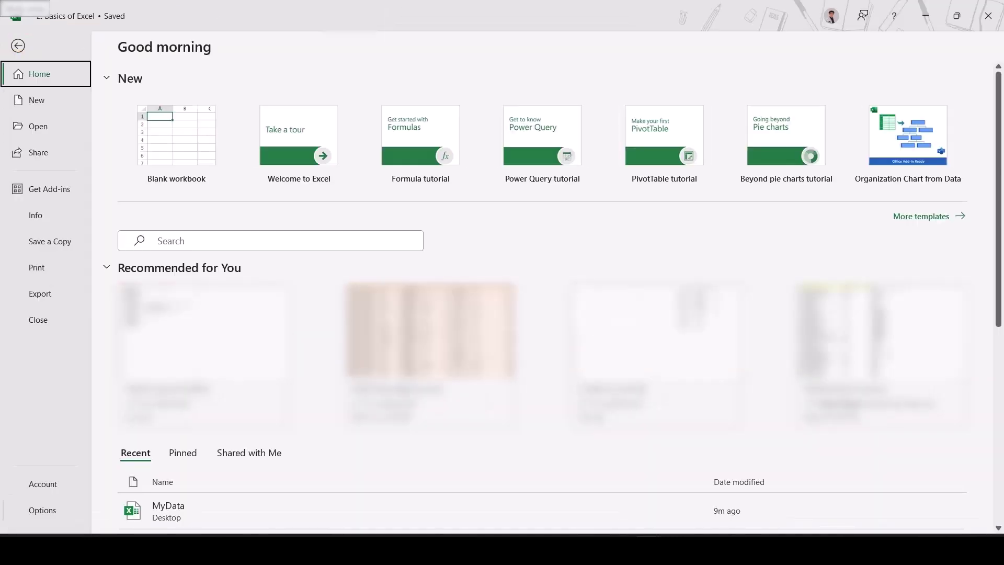
pyautogui.click(43, 510)
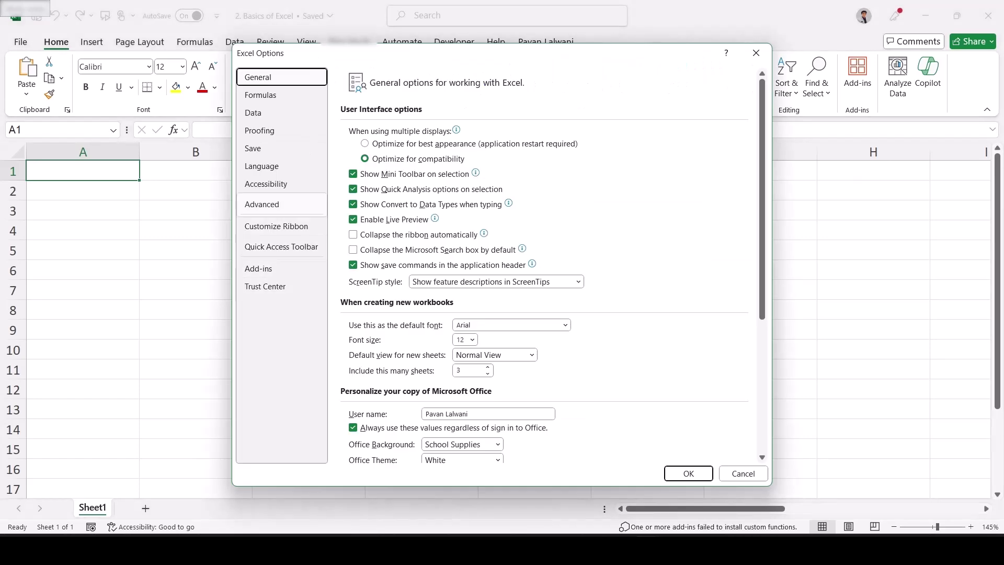
pyautogui.click(262, 203)
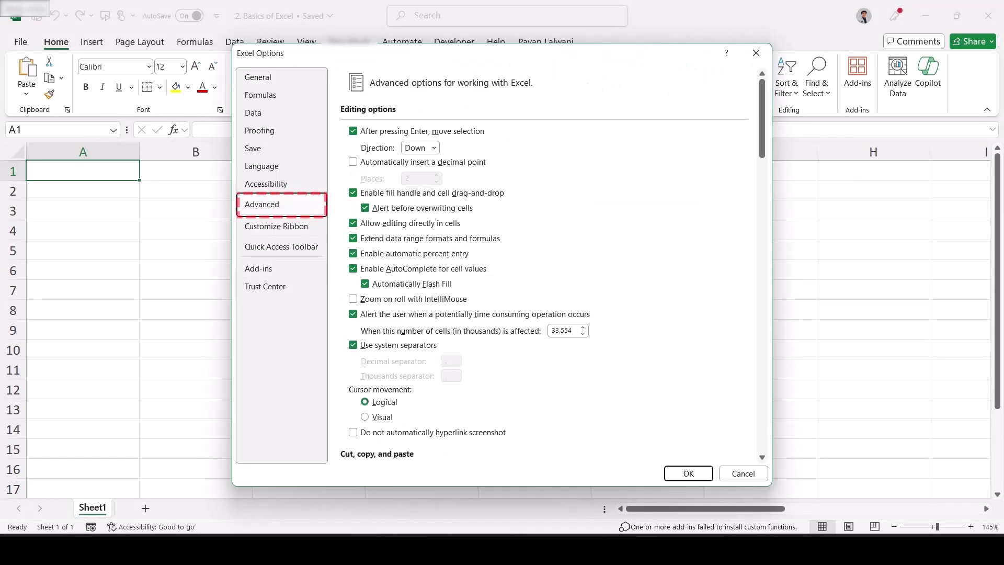
pyautogui.scroll(-20, 544, 246)
pyautogui.scroll(-4, 543, 246)
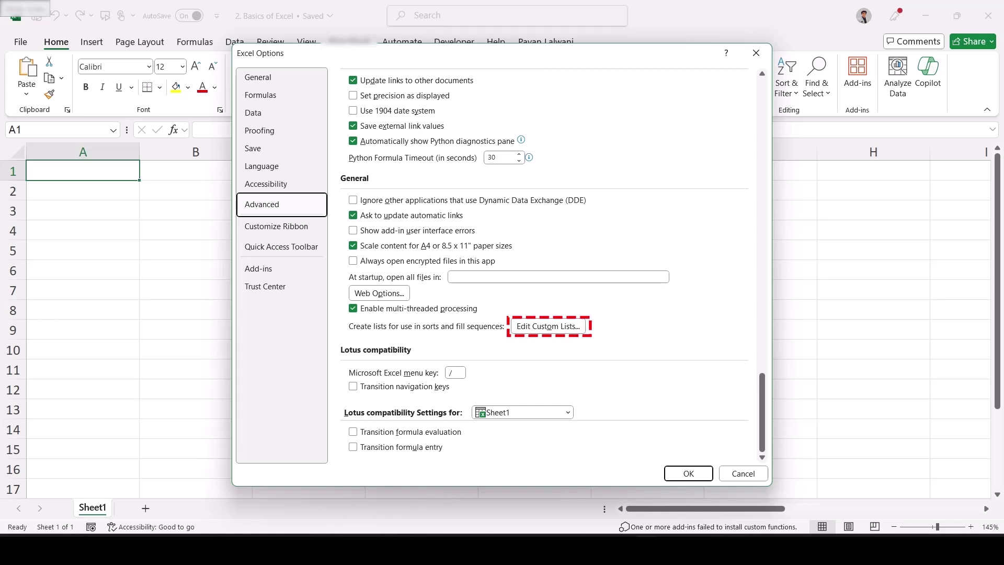
pyautogui.click(548, 326)
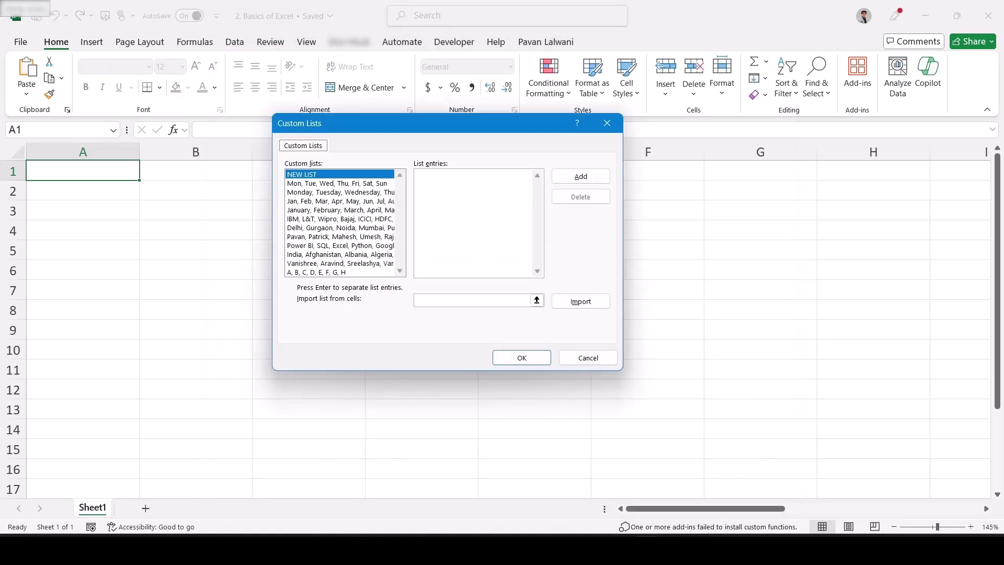
pyautogui.moveTo(366, 124); pyautogui.dragTo(192, 130)
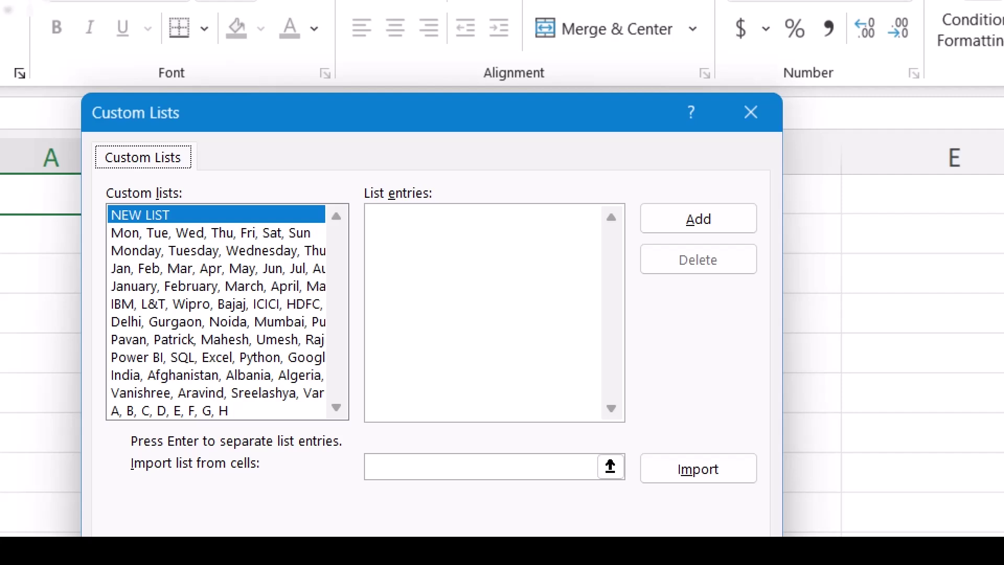
# - Enter twelve first names, one per line, in the List entries box
pyautogui.click(481, 272)
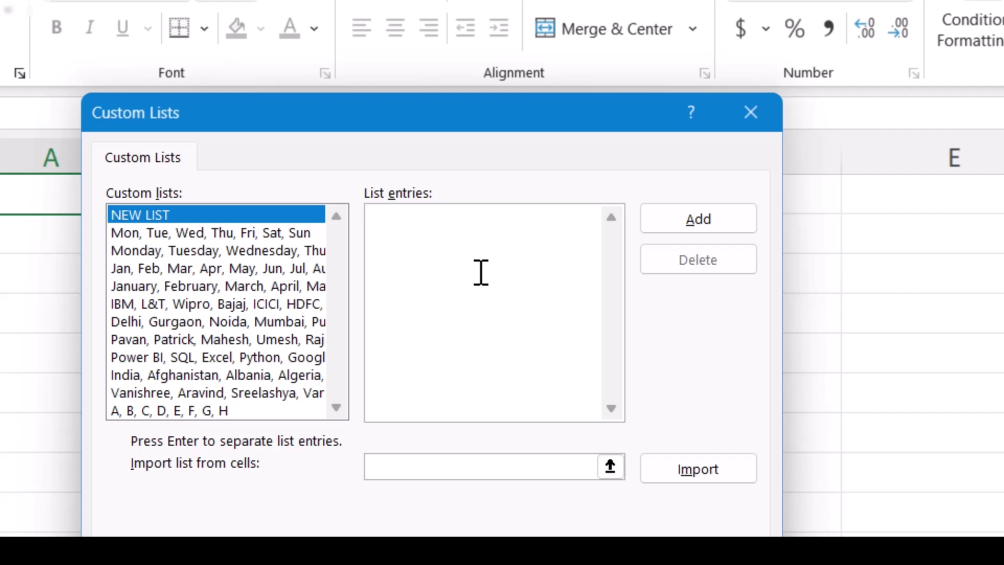
pyautogui.write('Vihaan ')
pyautogui.write('Kiara')
pyautogui.press('Return')
pyautogui.write('Payal')
pyautogui.press('Return')
pyautogui.write('Saahil')
pyautogui.press('Return')
pyautogui.write('An')
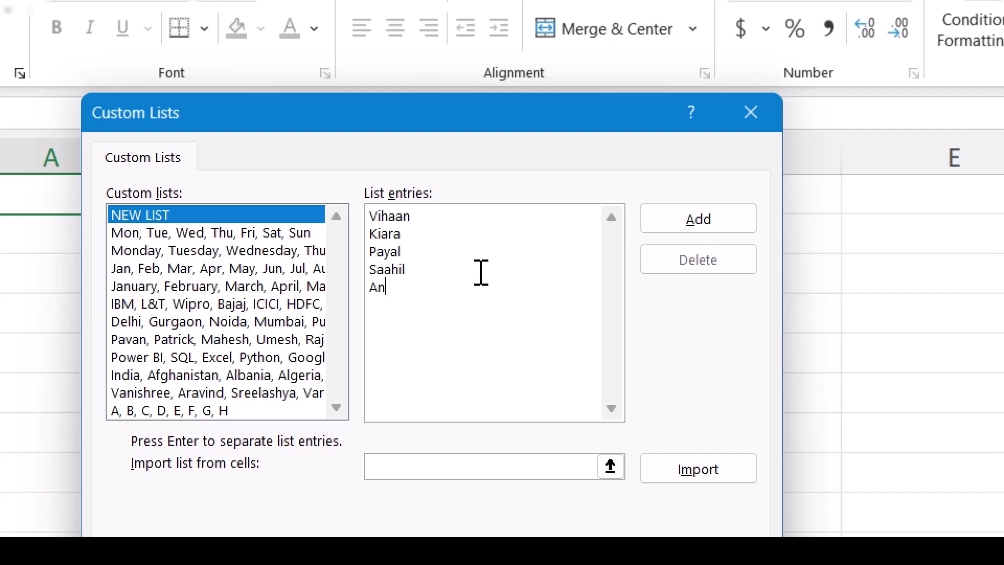
pyautogui.write('mol Ajay')
pyautogui.press('Return')
pyautogui.write('Vijay')
pyautogui.press('Return')
pyautogui.write('Prem')
pyautogui.press('Return')
pyautogui.write('Jeet')
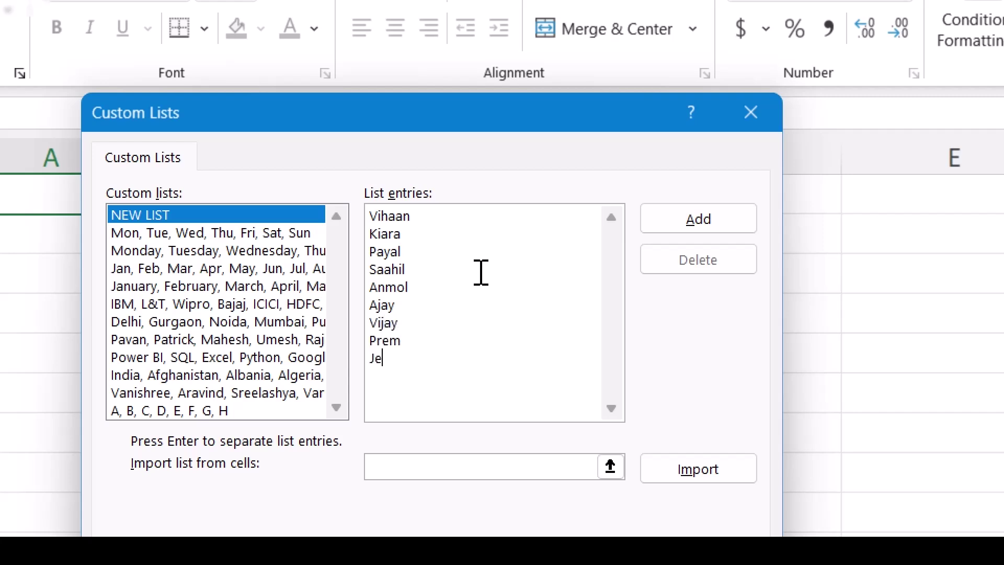
pyautogui.press('BackSpace')
pyautogui.press('BackSpace')
pyautogui.press('BackSpace')
pyautogui.press('BackSpace')
pyautogui.write('Jon')
pyautogui.press('BackSpace')
pyautogui.write('hn')
pyautogui.press('Return')
pyautogui.write('Mike')
pyautogui.press('Return')
pyautogui.write('Peter')
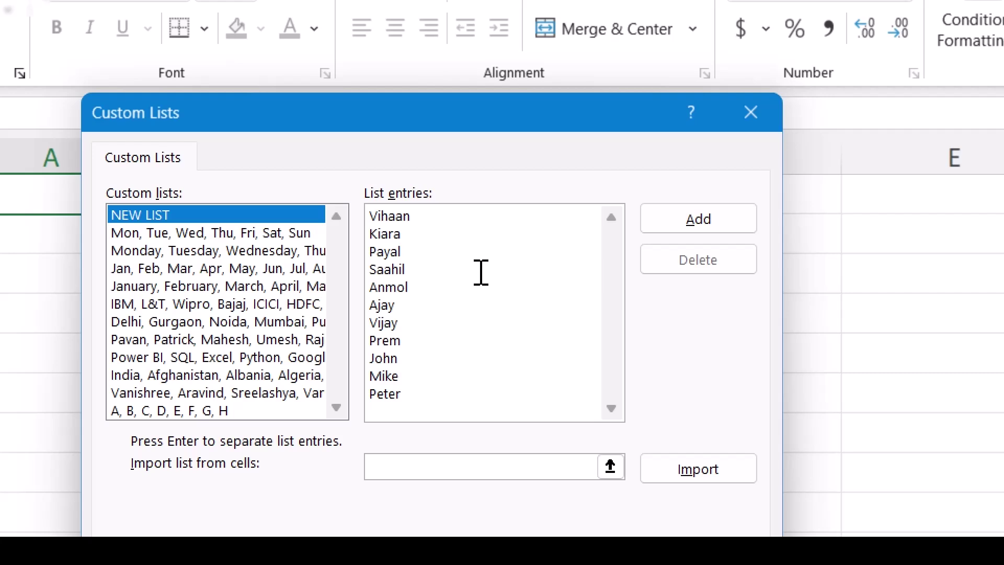
pyautogui.write('Elon')
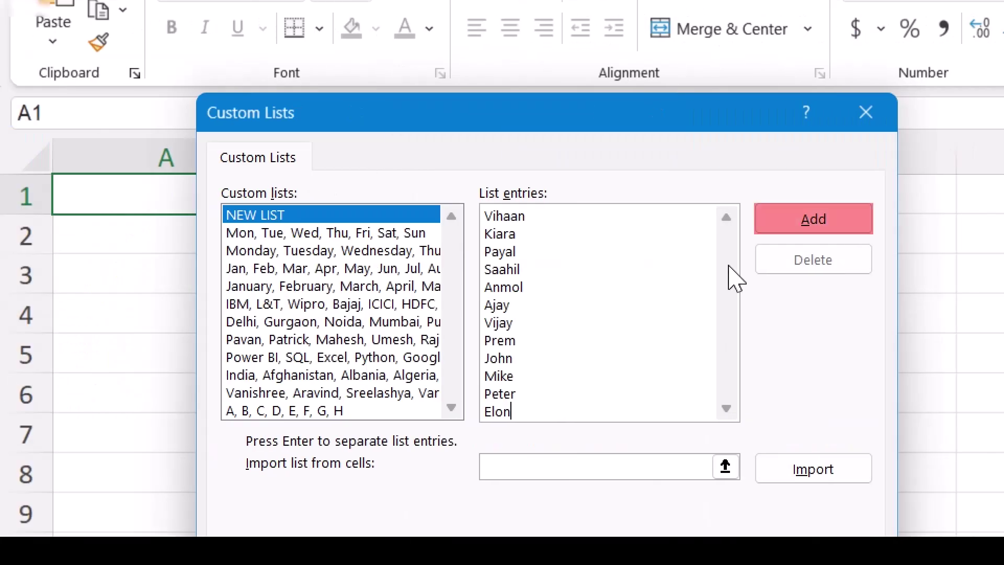
# - Add the names as a custom list and close both dialogs with OK
pyautogui.click(713, 222)
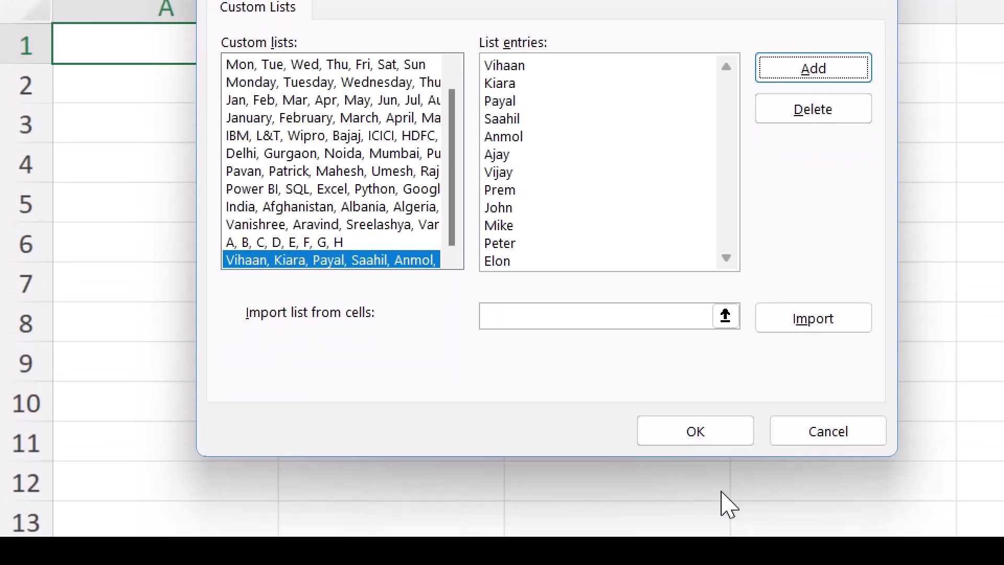
pyautogui.click(716, 434)
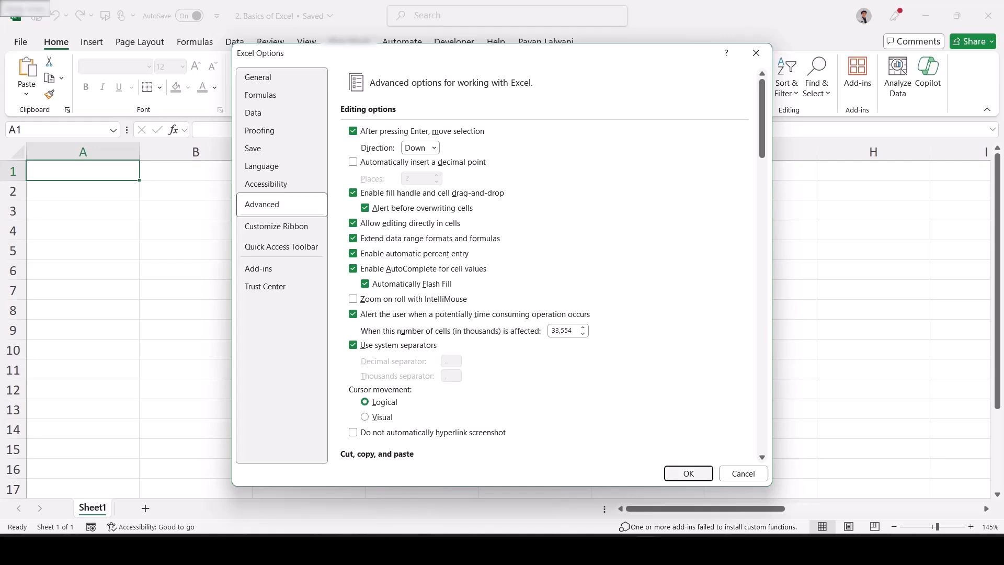
pyautogui.click(688, 473)
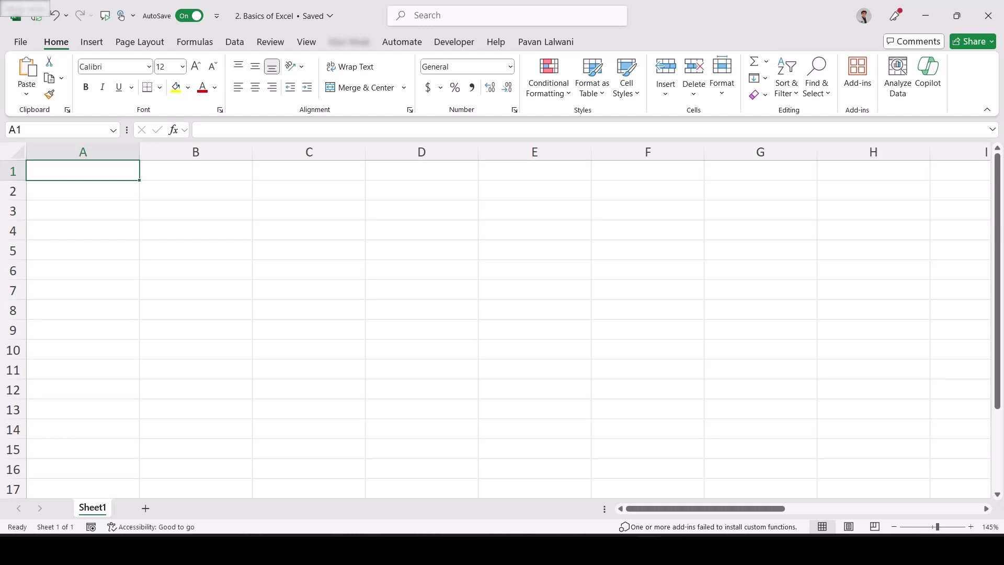
# - Enter the list's last name in A1 and autofill to A13, wrapping to the first name
pyautogui.write('Elon')
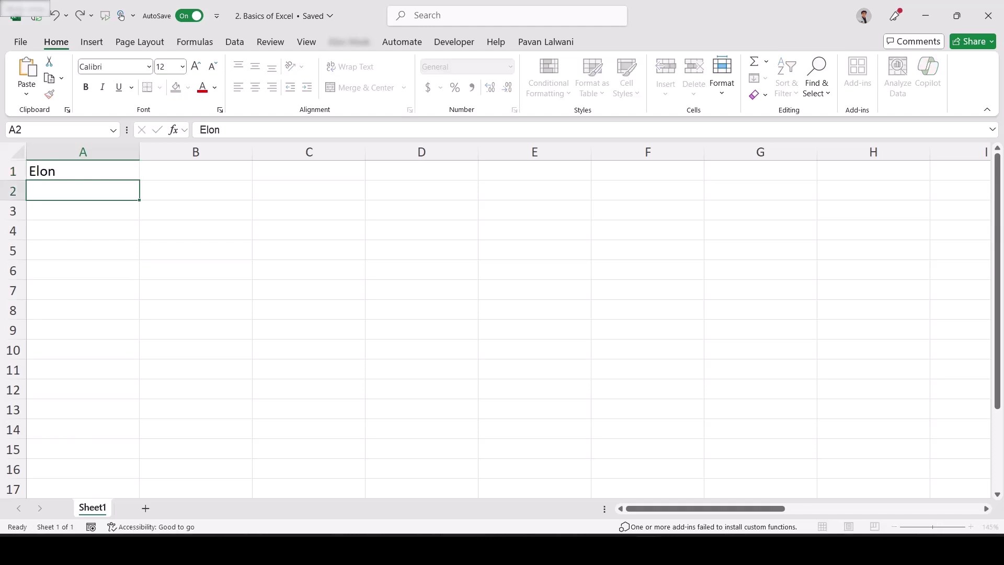
pyautogui.press('Return')
pyautogui.click(83, 171)
pyautogui.hotkey('ctrl', 'Return')
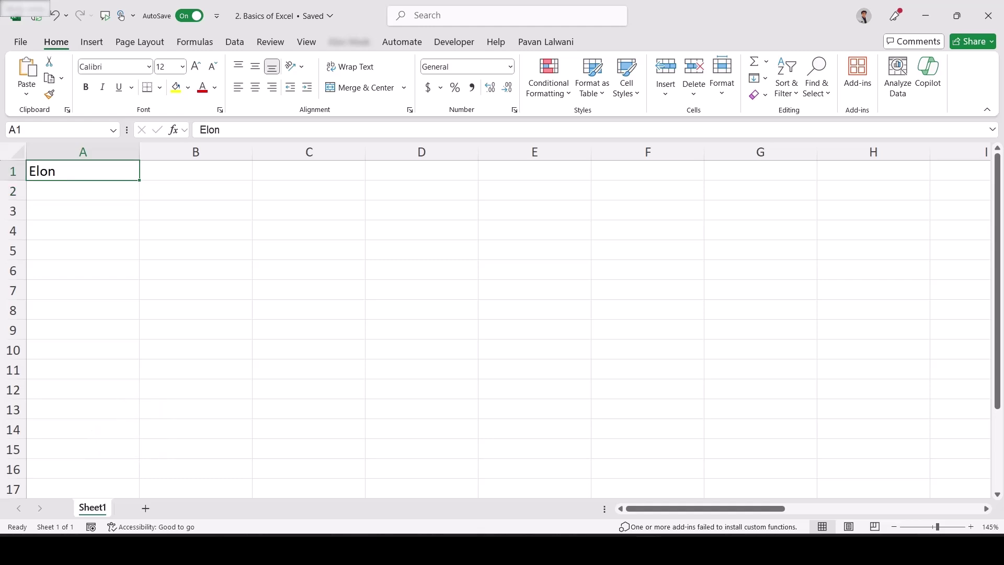
pyautogui.moveTo(140, 180); pyautogui.dragTo(139, 397)
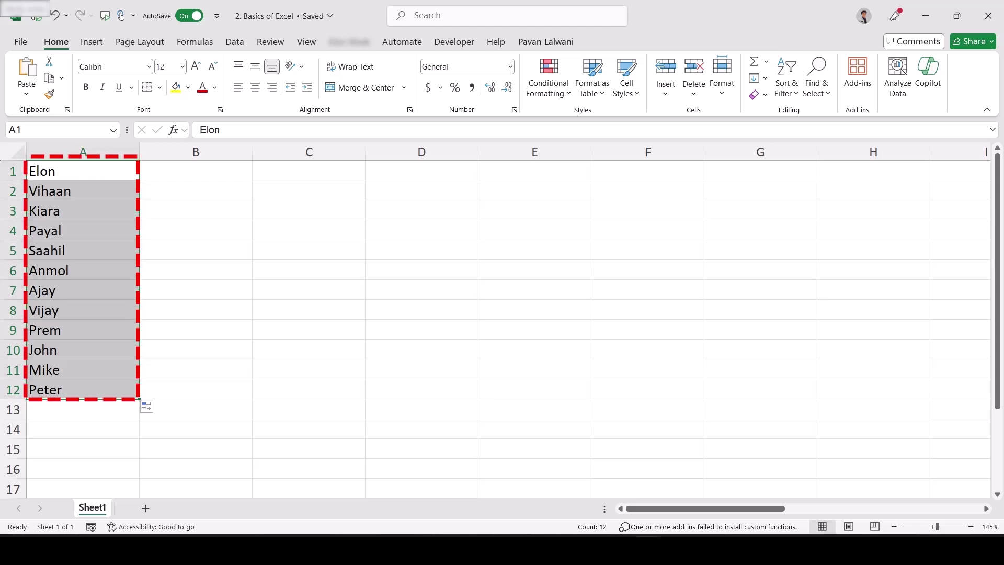
pyautogui.moveTo(139, 399); pyautogui.dragTo(139, 417)
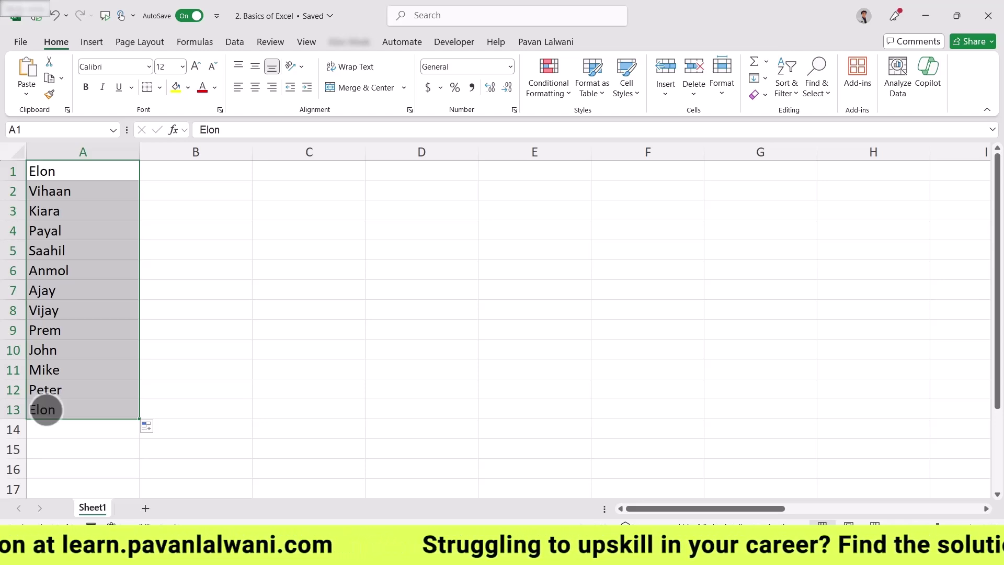
pyautogui.click(83, 409)
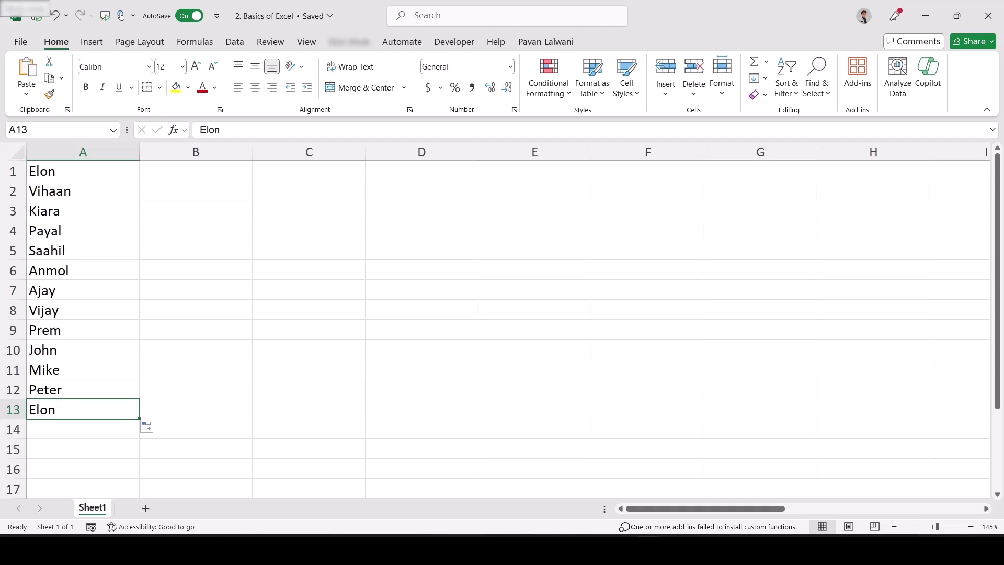
# - Scroll to the YouTube channel table and open Edit Custom Lists from Excel Options' Advanced section
pyautogui.hscroll(10, 418, 329)
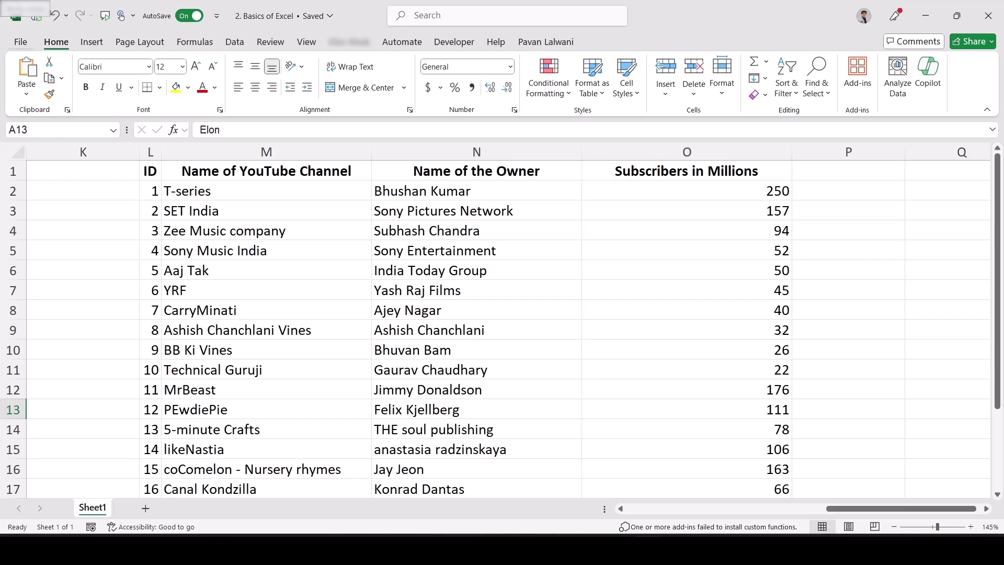
pyautogui.click(20, 41)
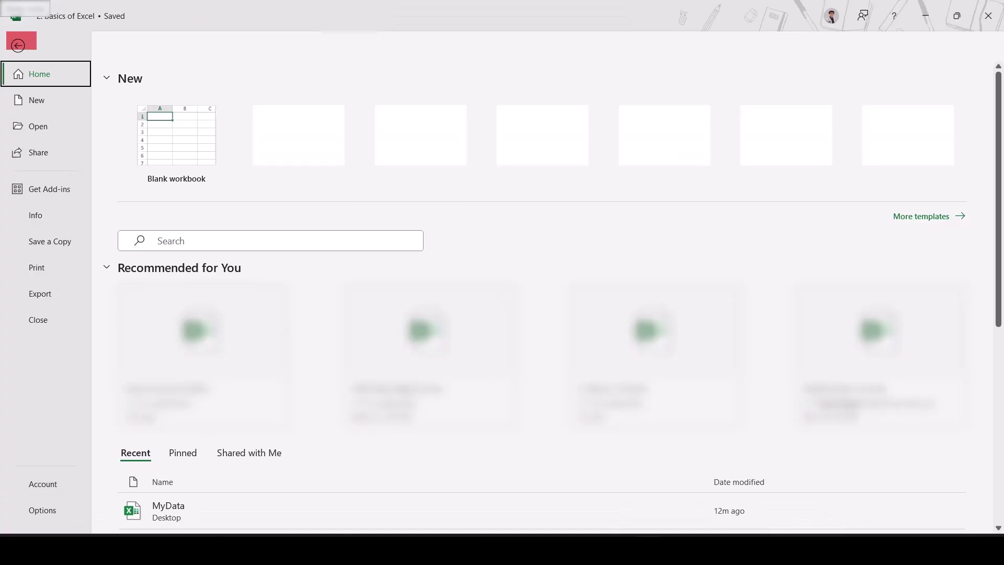
pyautogui.click(43, 510)
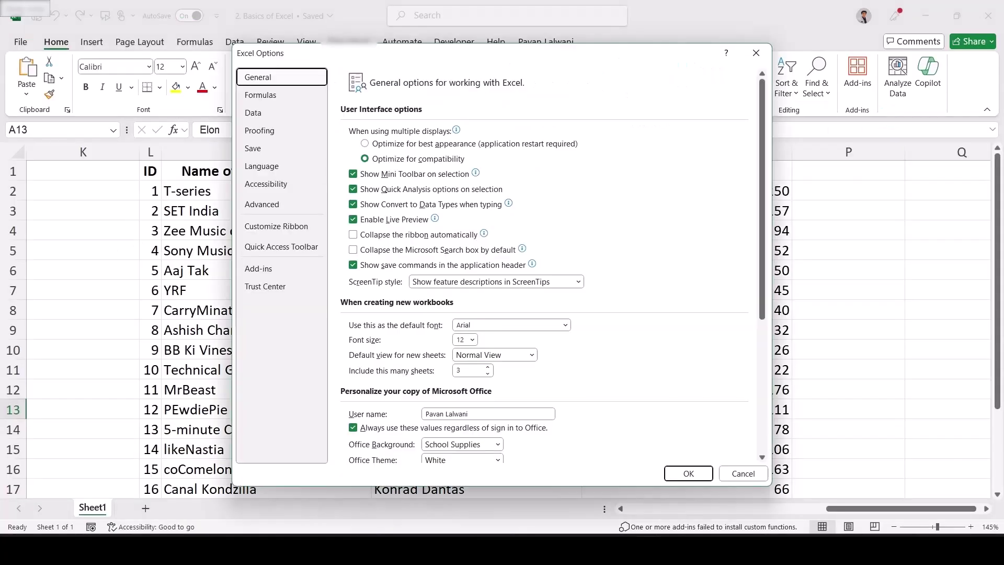
pyautogui.click(262, 204)
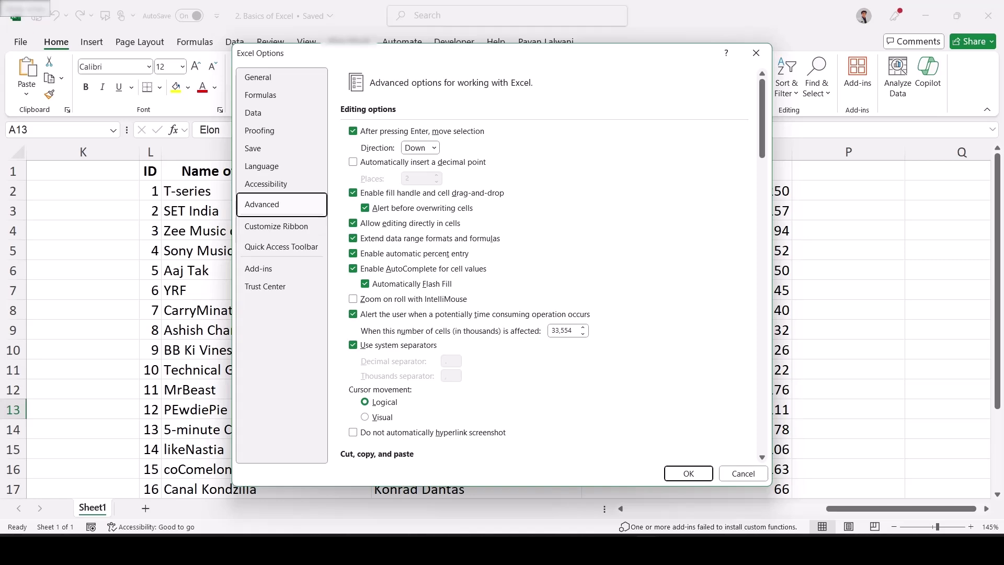
pyautogui.scroll(-20, 544, 262)
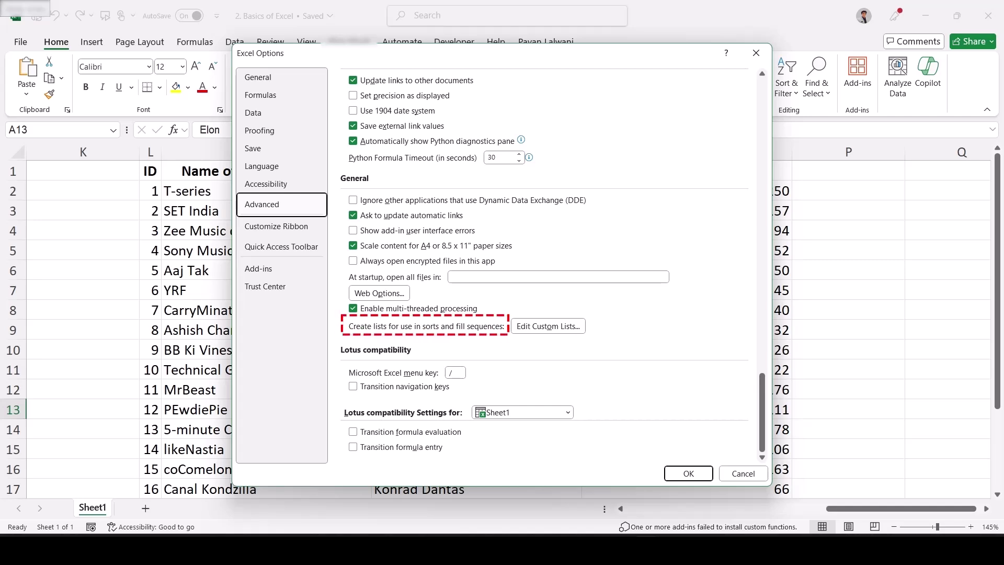
pyautogui.click(548, 325)
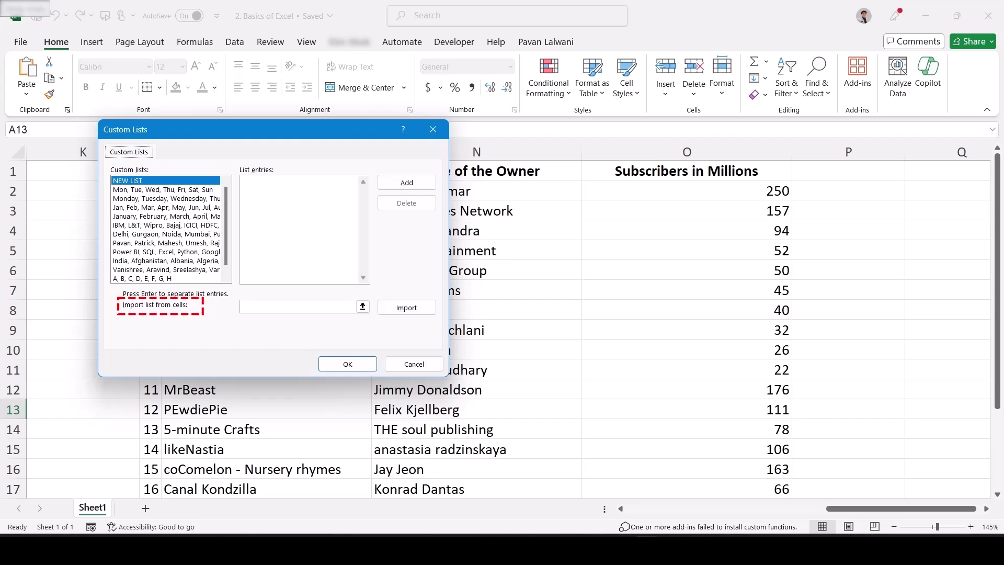
# - Set the import range to the channel names in M2:M21
pyautogui.click(362, 306)
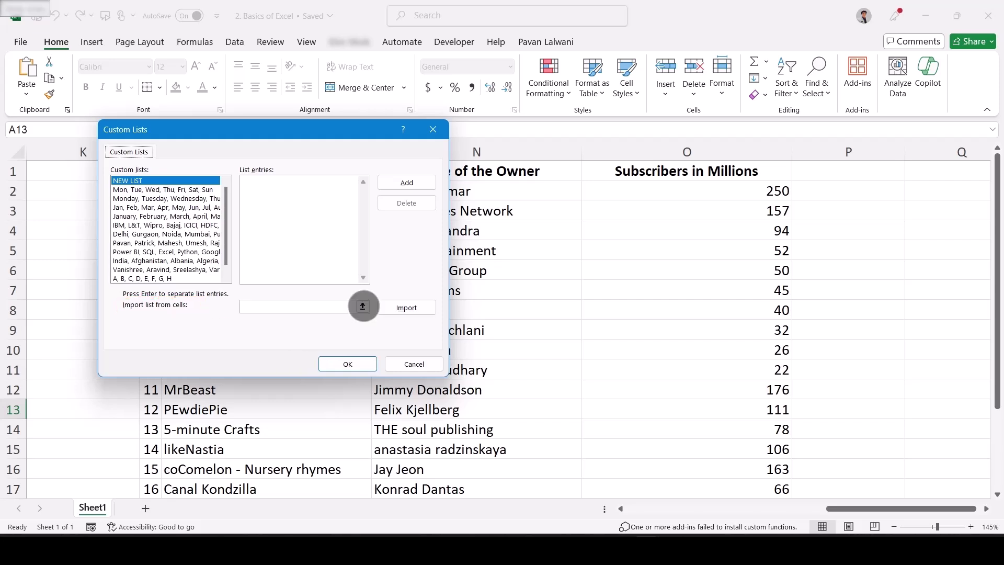
pyautogui.click(312, 186)
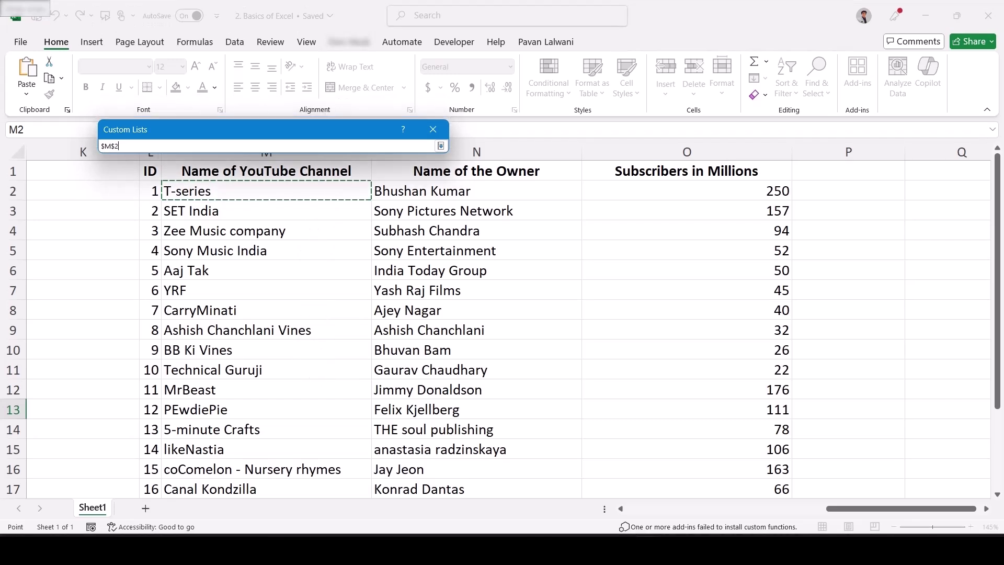
pyautogui.moveTo(312, 191); pyautogui.dragTo(368, 477)
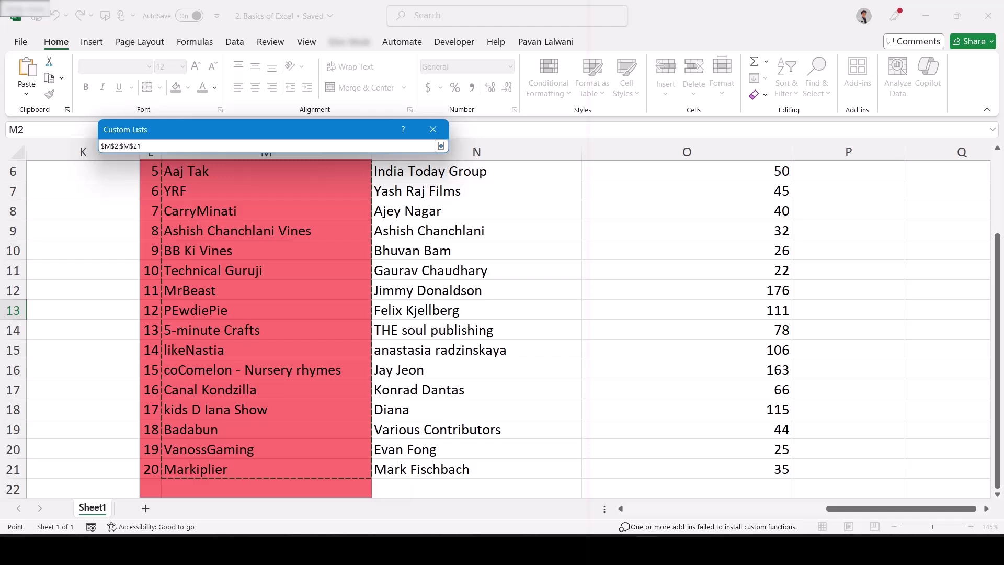
pyautogui.scroll(2, 369, 477)
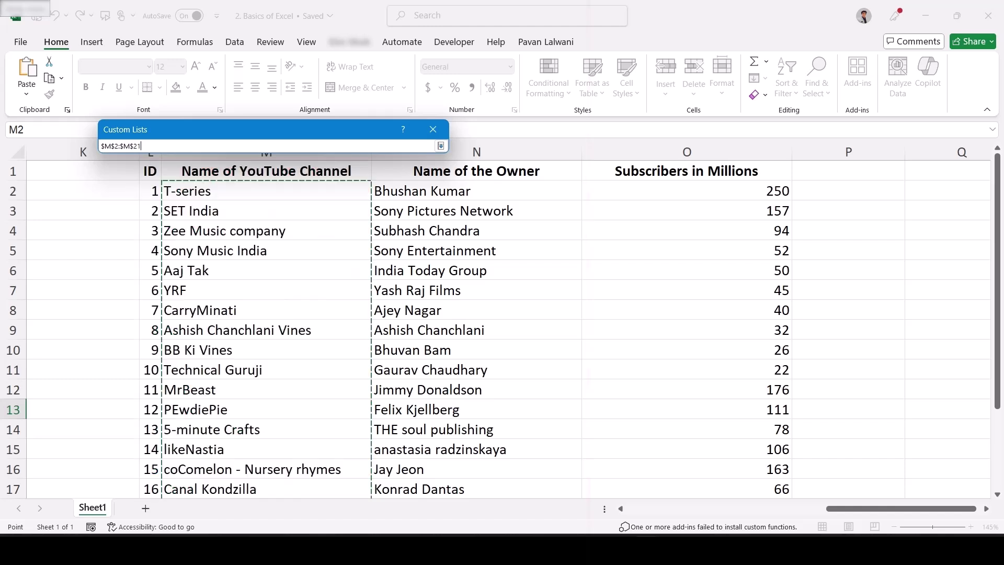
pyautogui.press('Return')
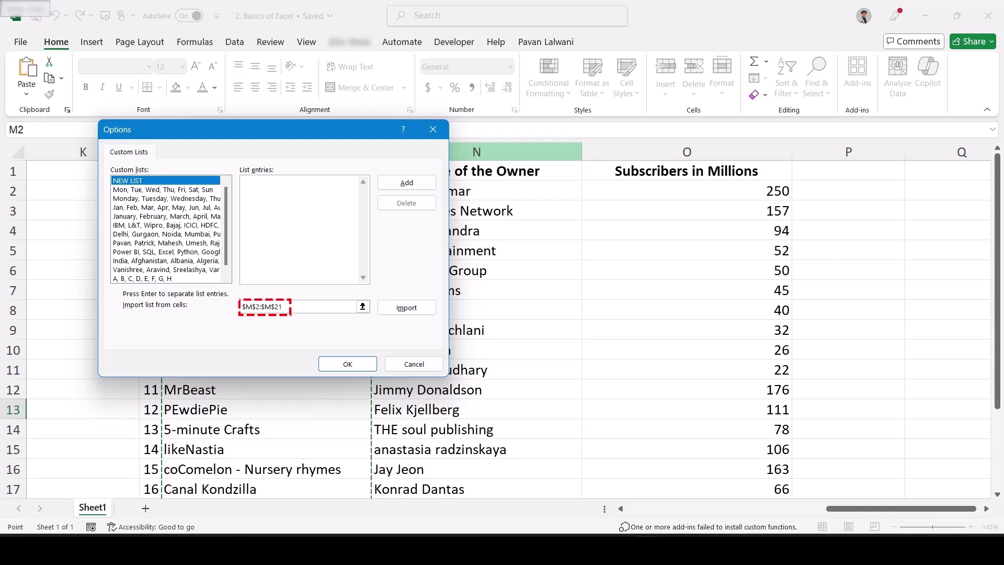
# - Import the channel names as a new custom list and close both dialogs
pyautogui.hotkey('alt', 'm')
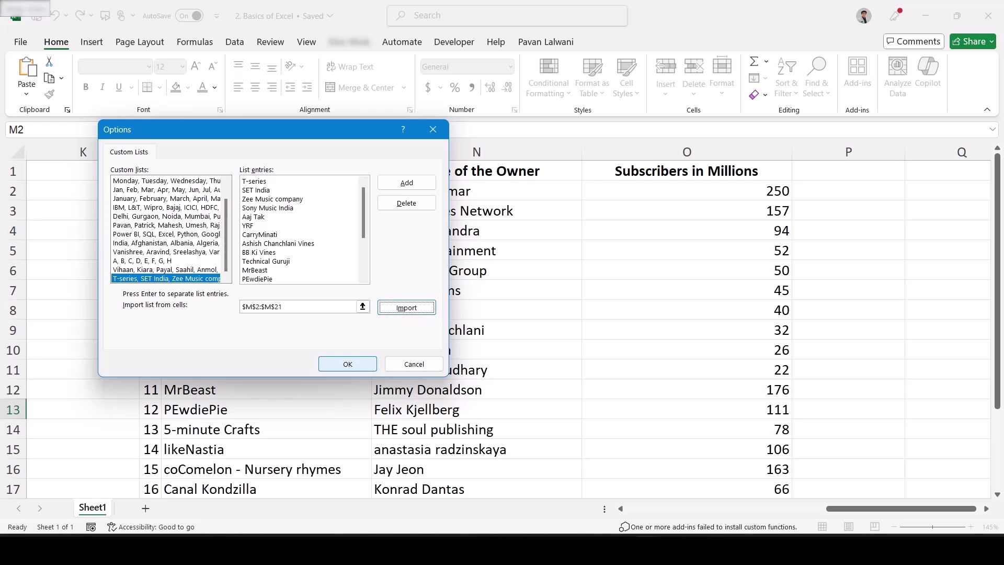
pyautogui.press('Return')
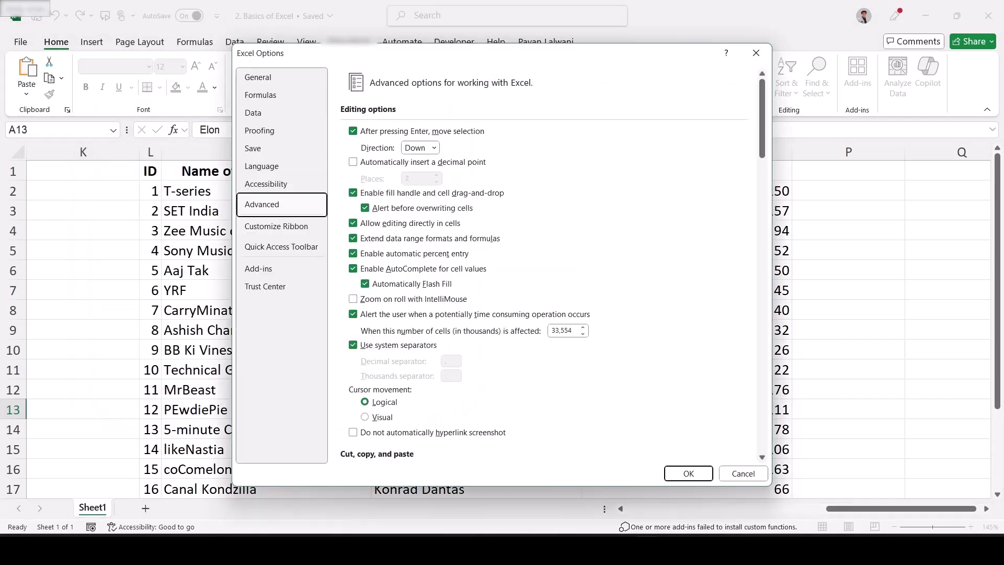
pyautogui.press('Return')
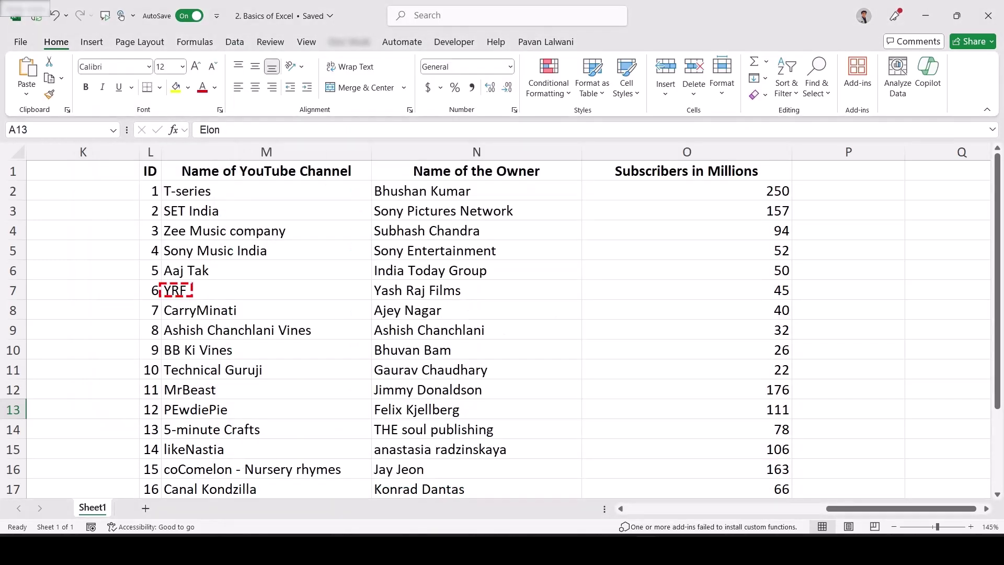
# - Enter YRF in C1, autofill the channel series down column C, and autofit the column width
pyautogui.moveTo(885, 508); pyautogui.dragTo(684, 508)
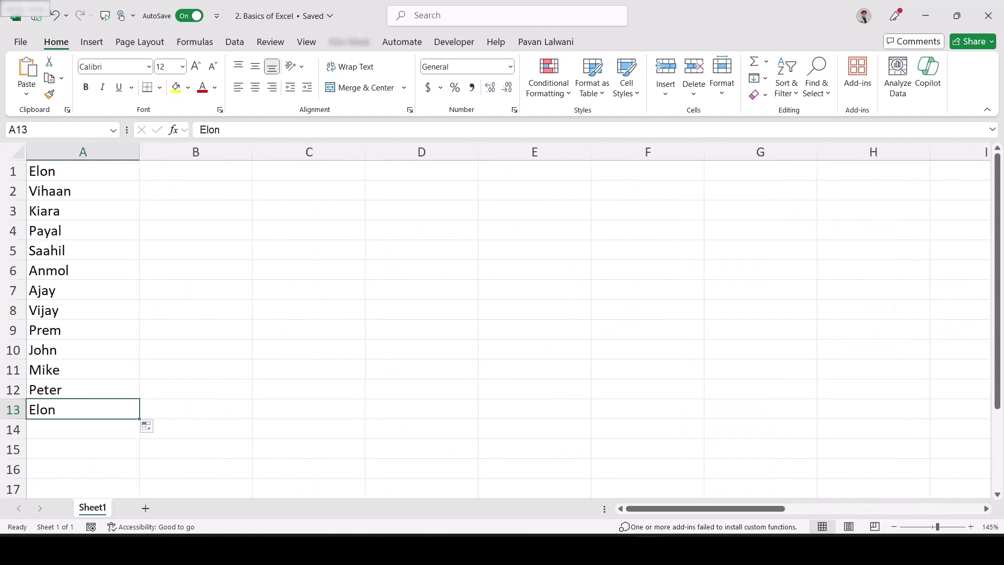
pyautogui.click(308, 171)
pyautogui.write('YRF')
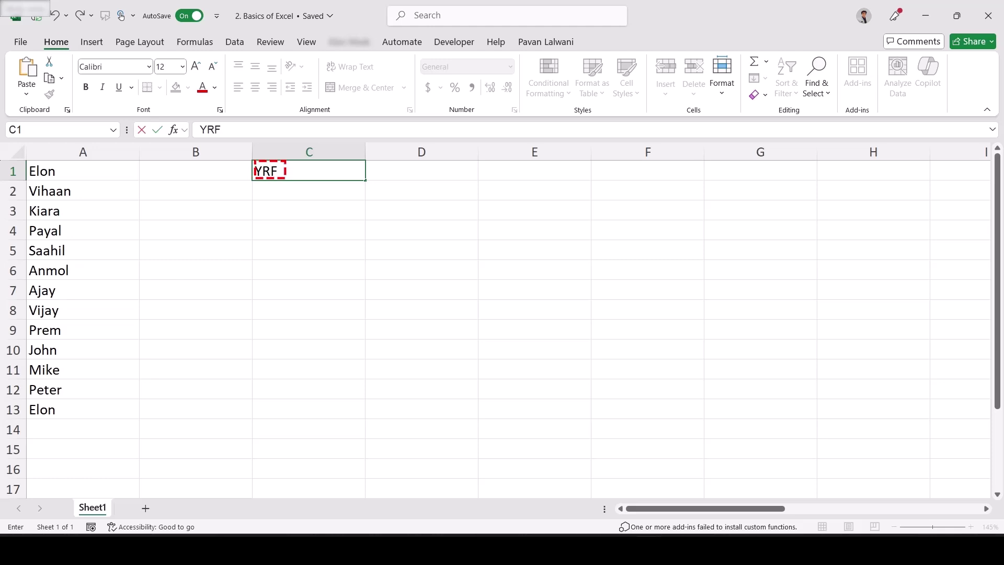
pyautogui.press('Return')
pyautogui.press('Up')
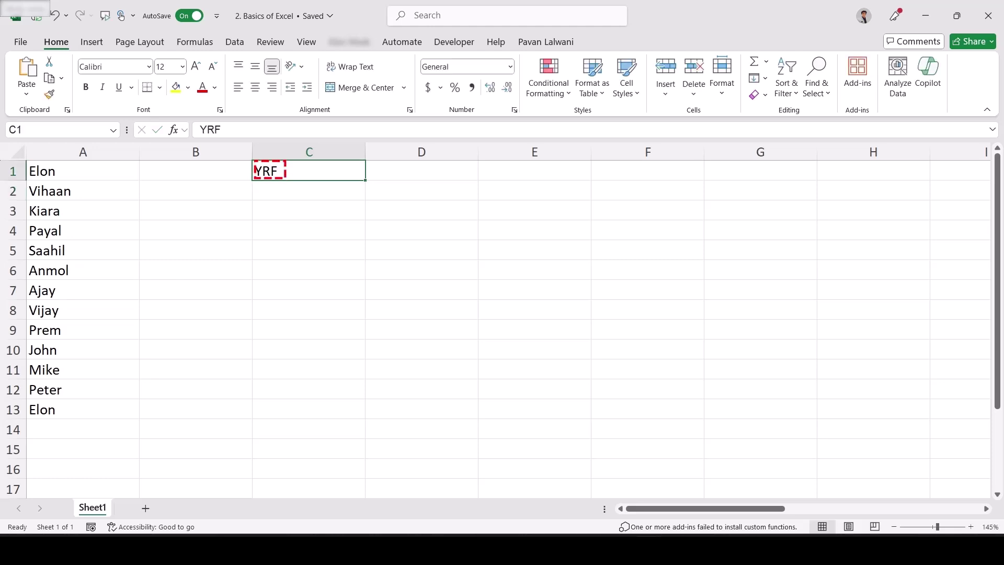
pyautogui.moveTo(365, 180); pyautogui.dragTo(365, 458)
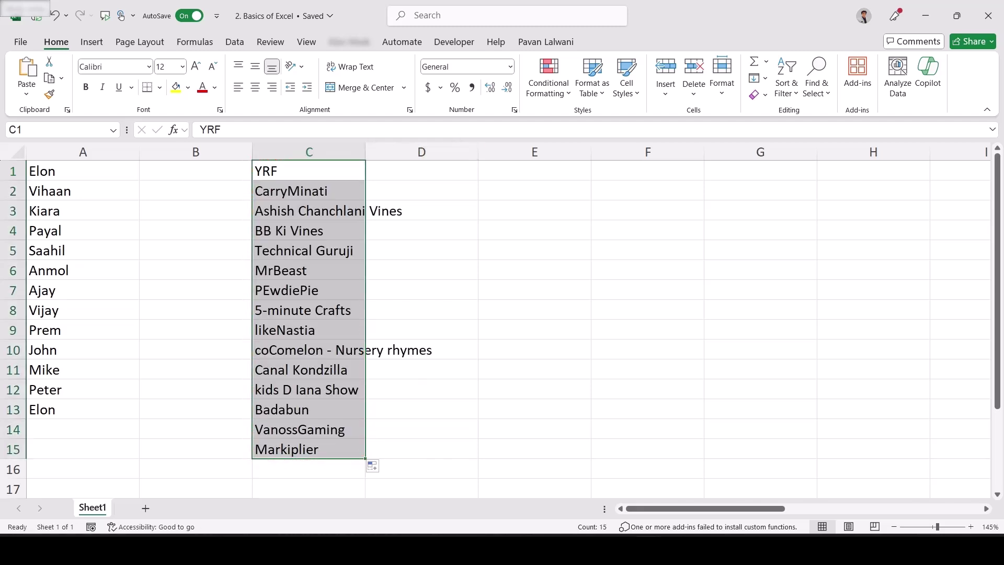
pyautogui.hotkey('alt', 'h')
pyautogui.press('o')
pyautogui.press('i')
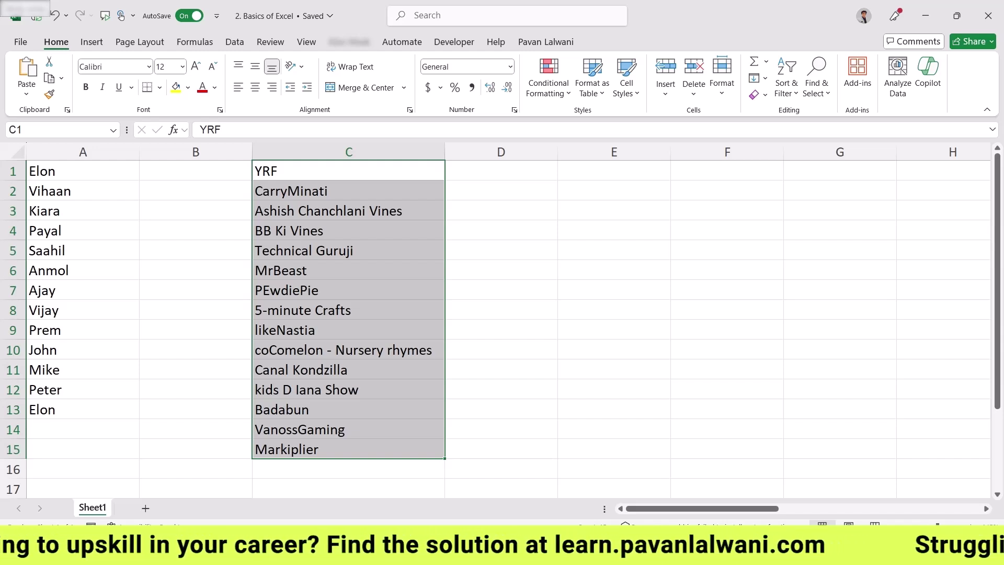
# - Extend the series to row 24, then delete the repeated names in C21:C24
pyautogui.moveTo(444, 458)
pyautogui.mouseDown()
pyautogui.moveTo(449, 484)
pyautogui.moveTo(444, 478)
pyautogui.mouseUp()
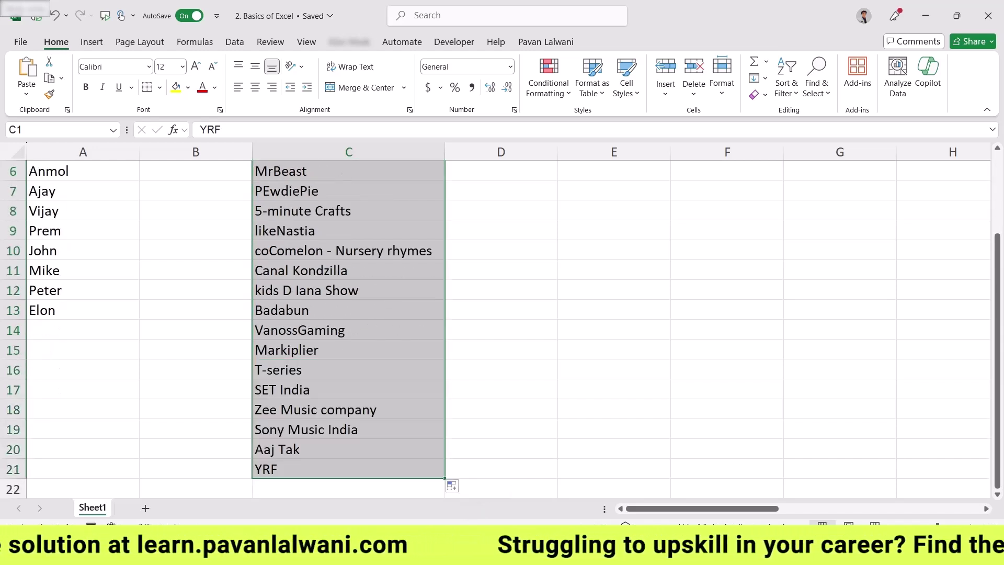
pyautogui.scroll(-2, 450, 366)
pyautogui.moveTo(443, 358); pyautogui.dragTo(444, 417)
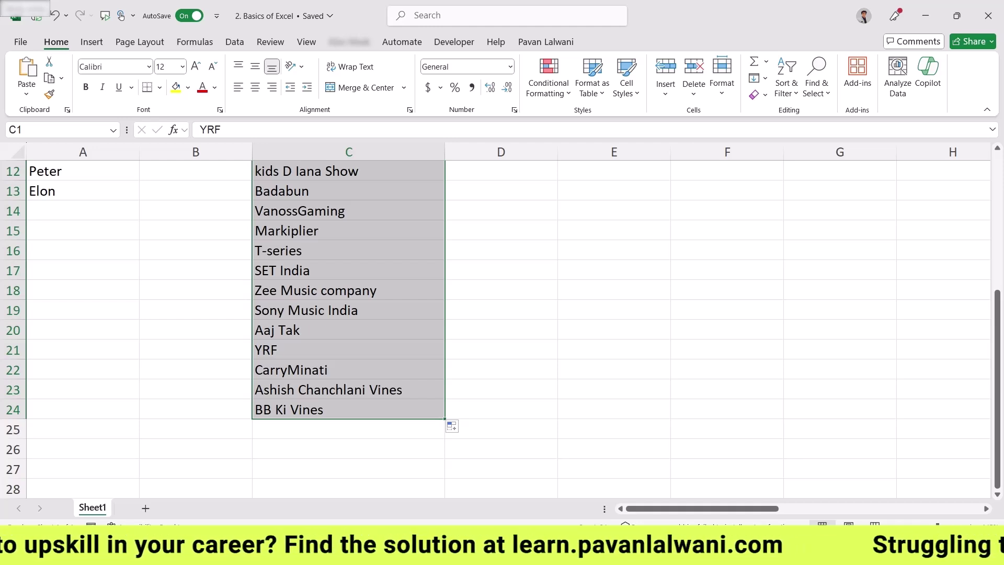
pyautogui.moveTo(346, 350); pyautogui.dragTo(345, 409)
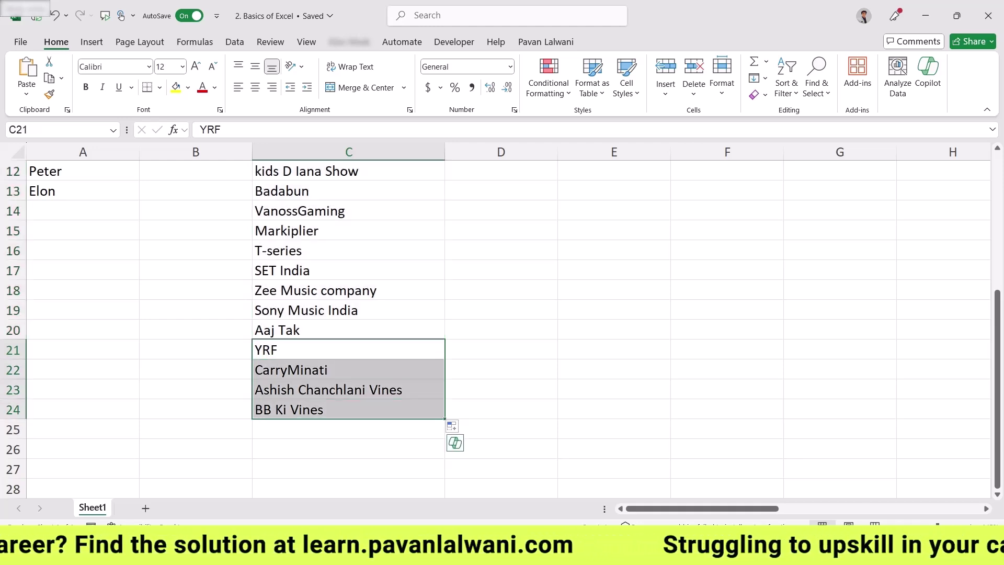
pyautogui.press('Delete')
pyautogui.scroll(4, 345, 313)
pyautogui.moveTo(314, 171); pyautogui.dragTo(314, 489)
pyautogui.click(345, 349)
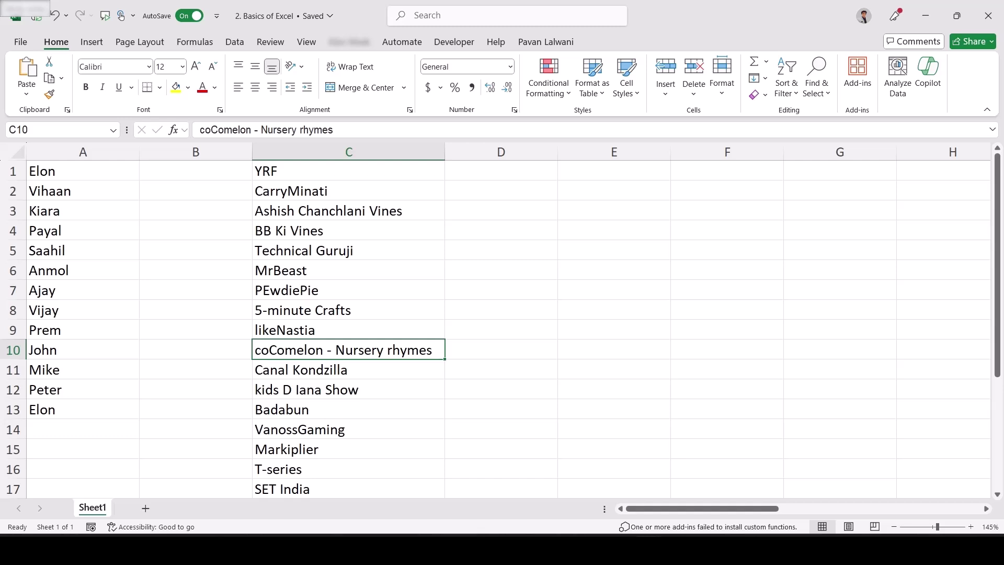
pyautogui.hscroll(8, 468, 359)
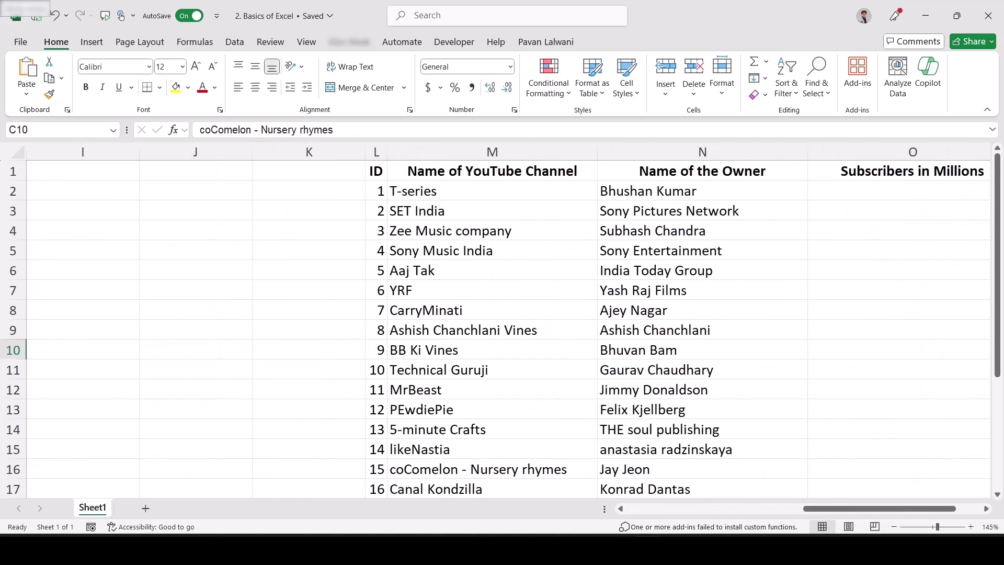
# - Select the channel names in M2:M13, then create new blank workbook Book6 with Ctrl+N
pyautogui.click(492, 211)
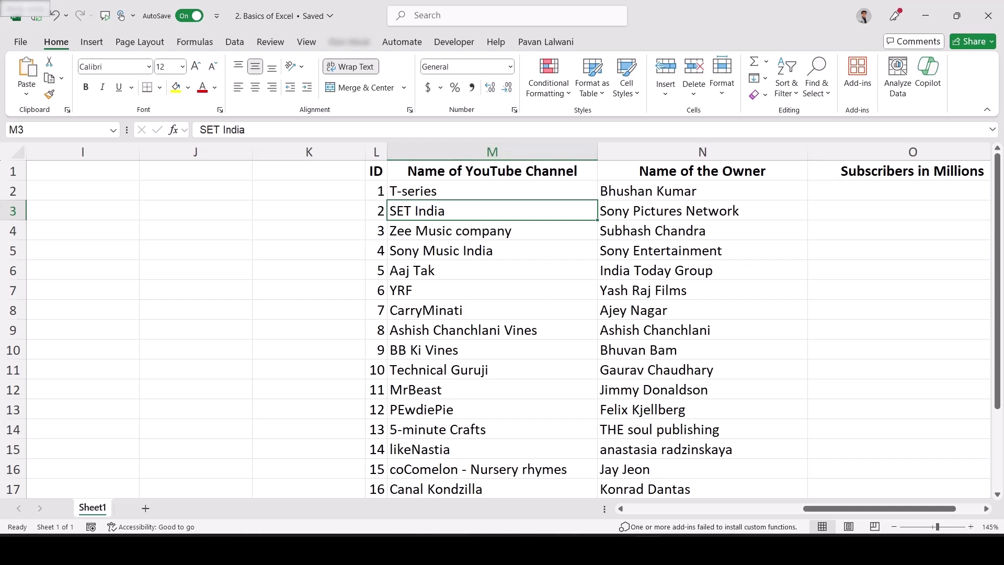
pyautogui.moveTo(492, 191); pyautogui.dragTo(491, 409)
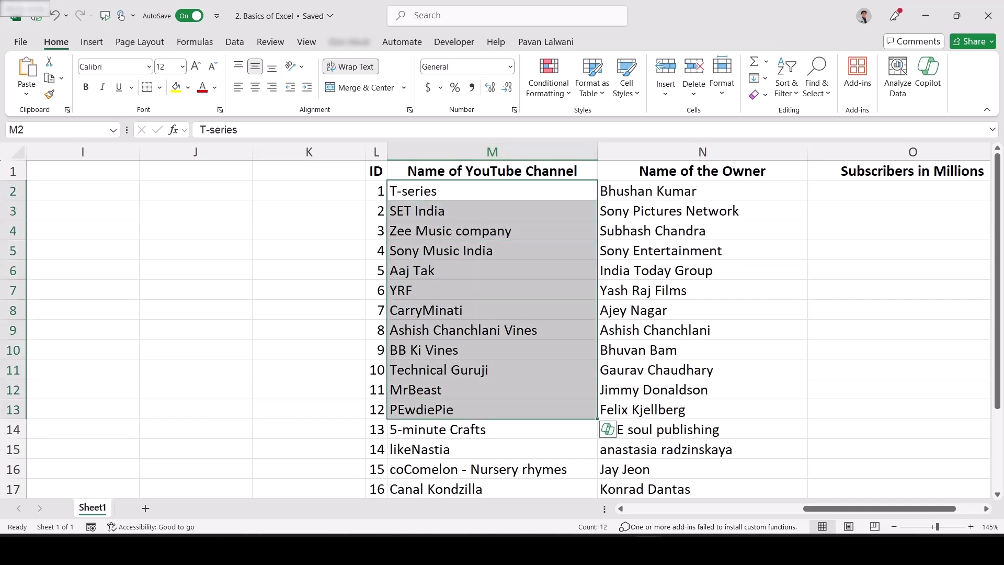
pyautogui.click(491, 250)
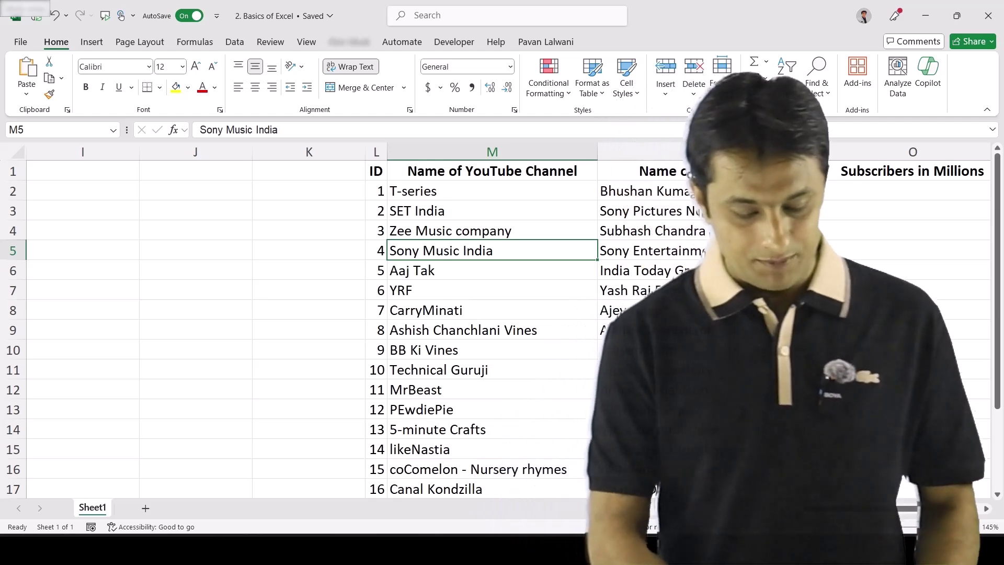
pyautogui.hotkey('ctrl', 'n')
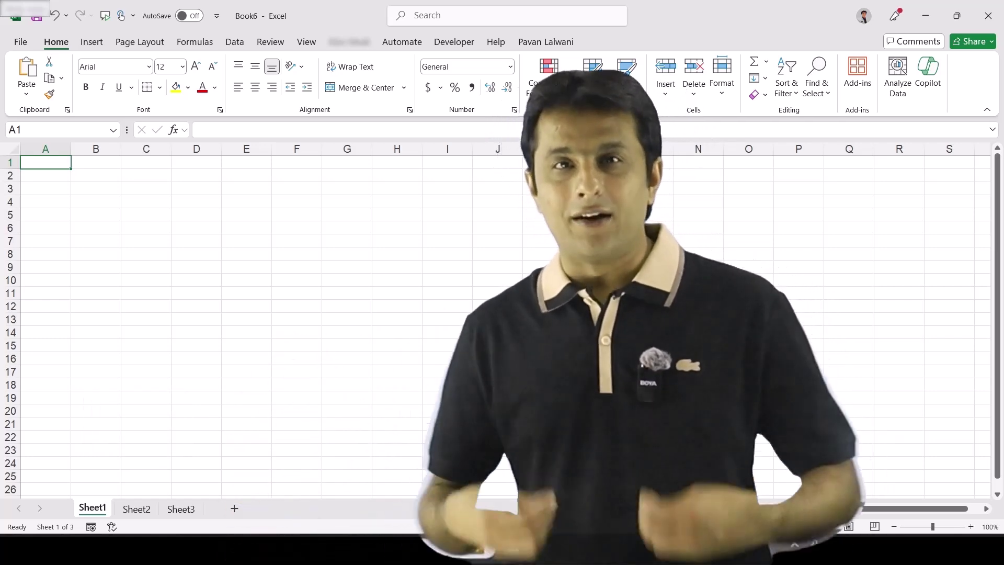
# - Enter YRF in A1 and autofill down to A9, ending at likeNastia
pyautogui.write('YRF')
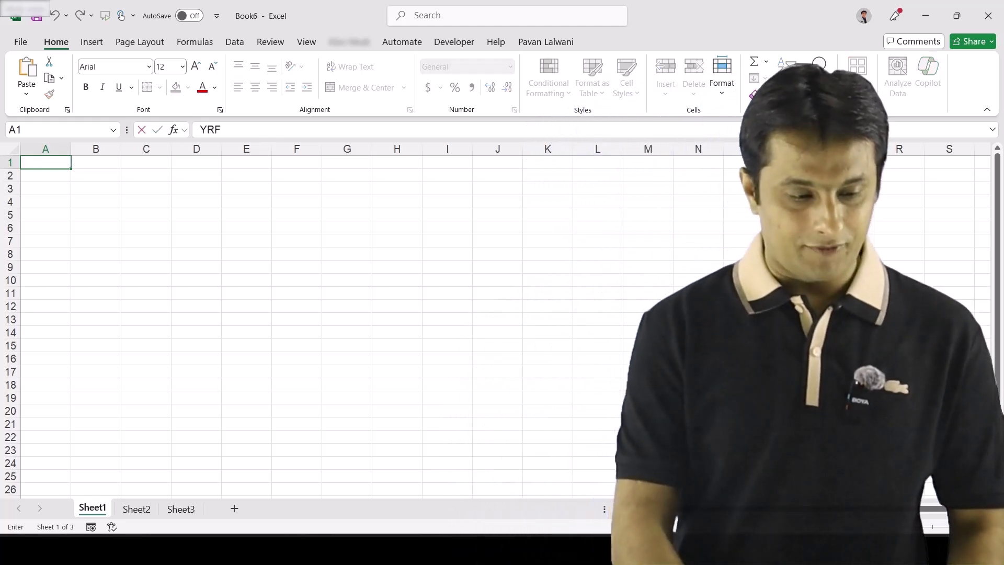
pyautogui.press('Return')
pyautogui.scroll(8, 262, 314)
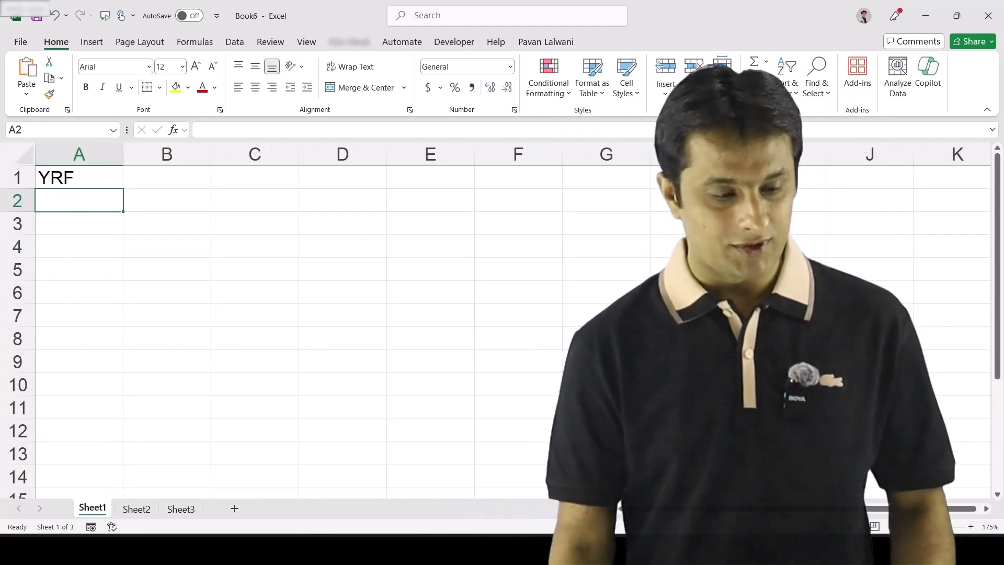
pyautogui.click(99, 185)
pyautogui.moveTo(100, 215); pyautogui.dragTo(131, 415)
pyautogui.write('CarryMinati Ashish Chanchlani Vines BB Ki Vines Technical Guruji MrBeast PEwdiePie 5-minute Crafts likeNastia')
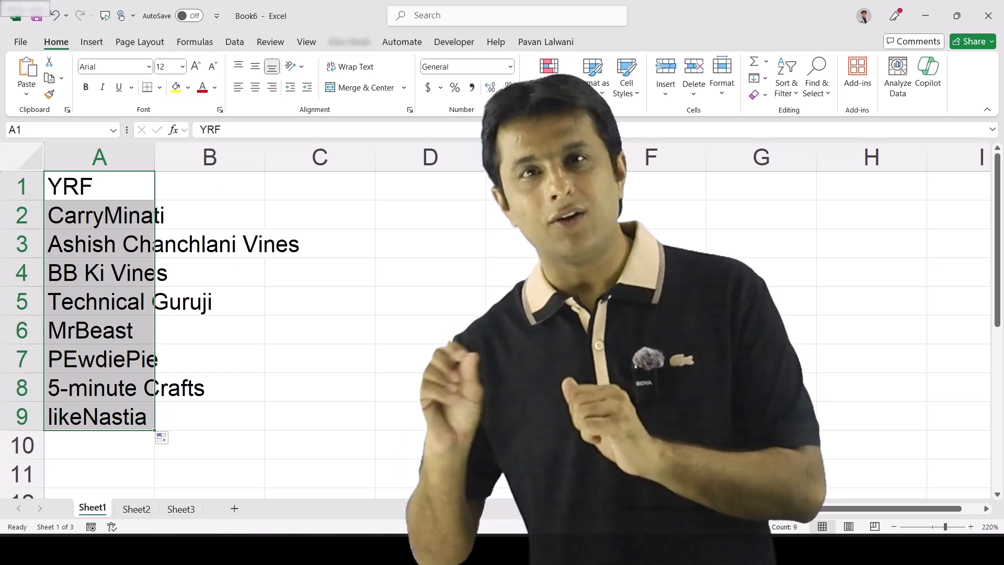
pyautogui.click(99, 185)
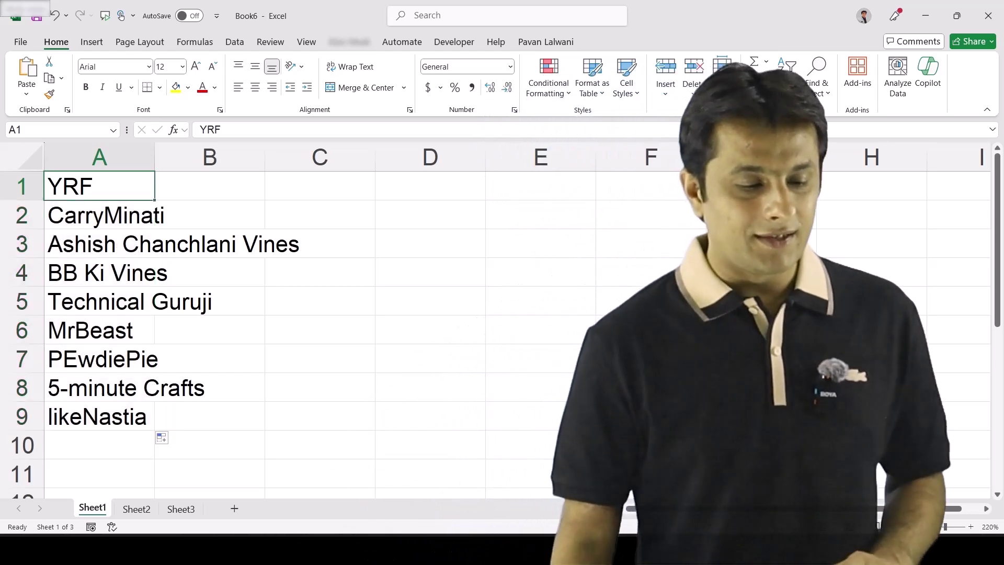
pyautogui.moveTo(100, 186); pyautogui.dragTo(99, 445)
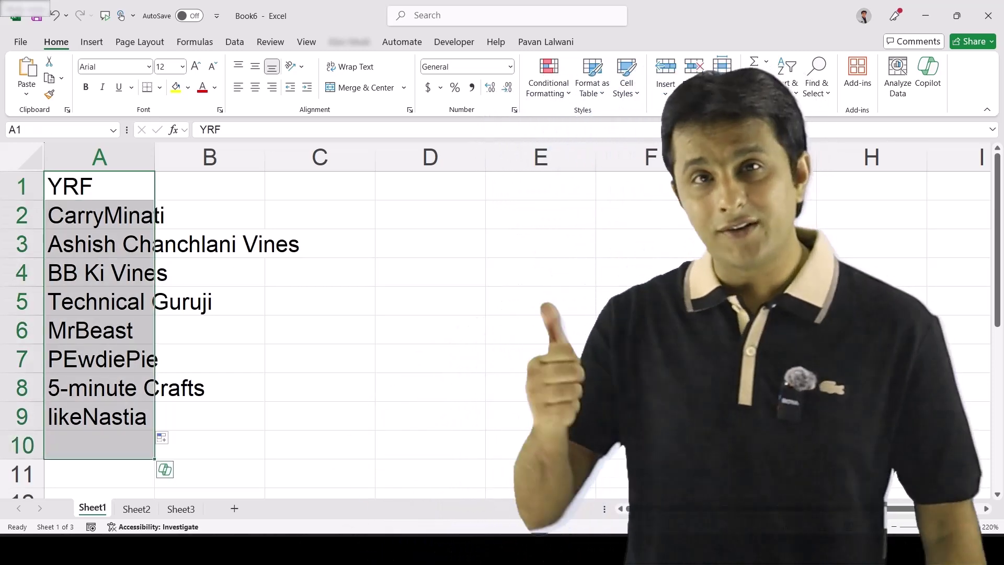